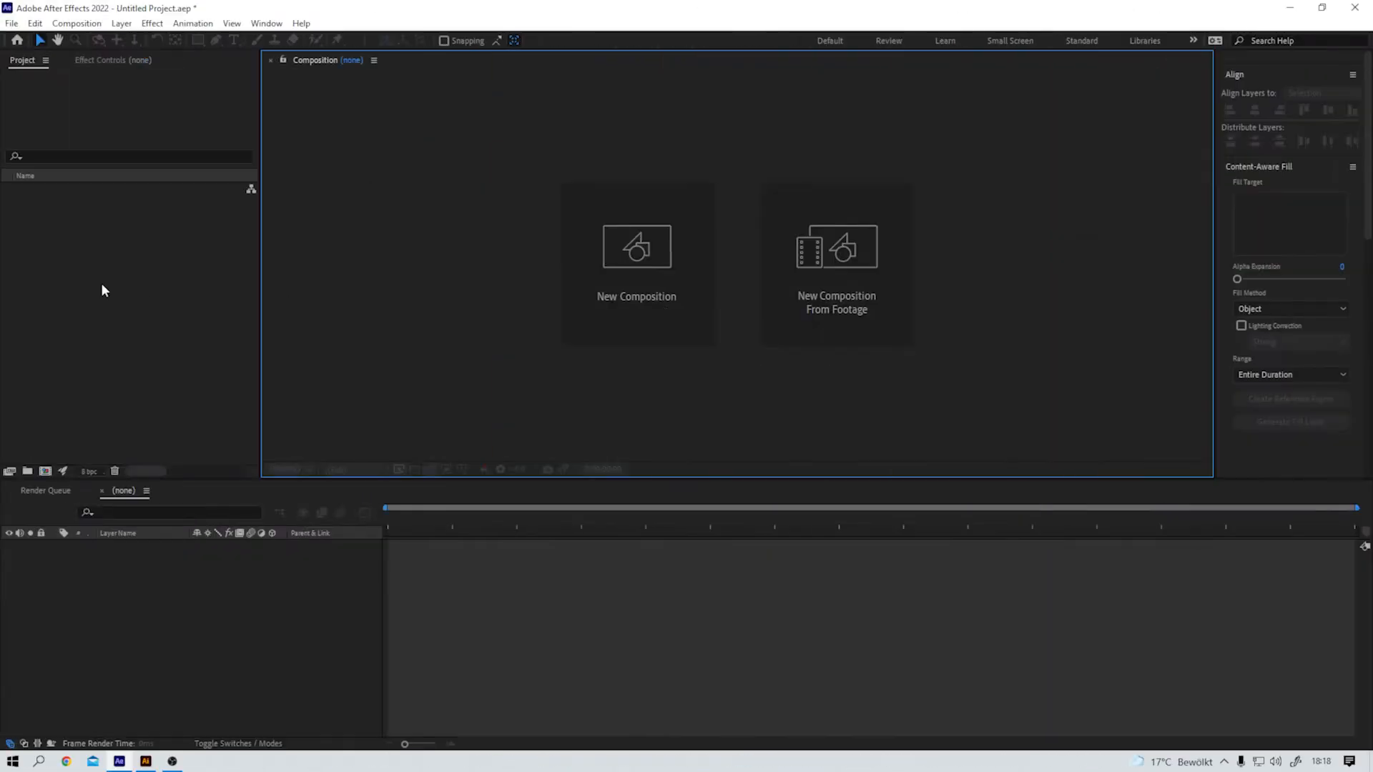
Step: Switch to After Effects and import the Scene Illustrator file as a Composition
double_click(103, 290)
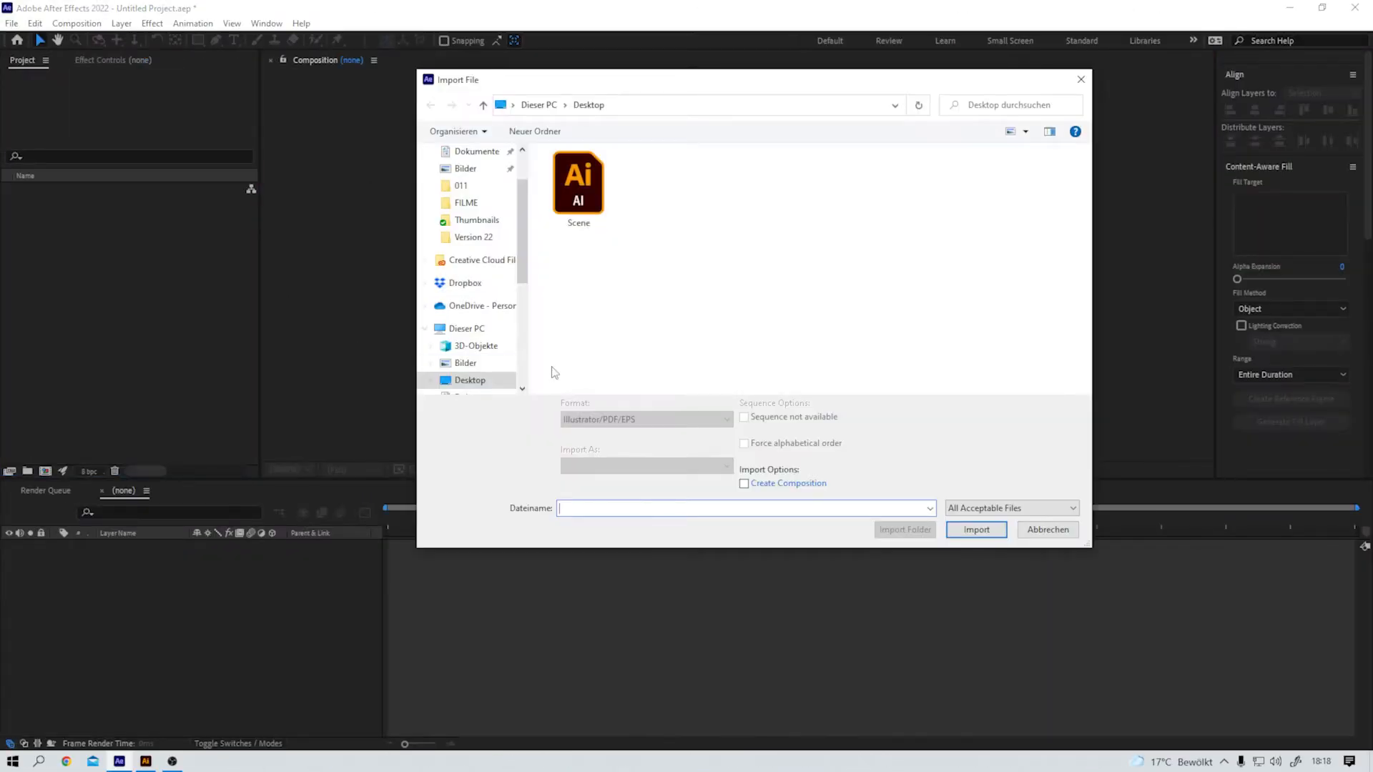
click(579, 207)
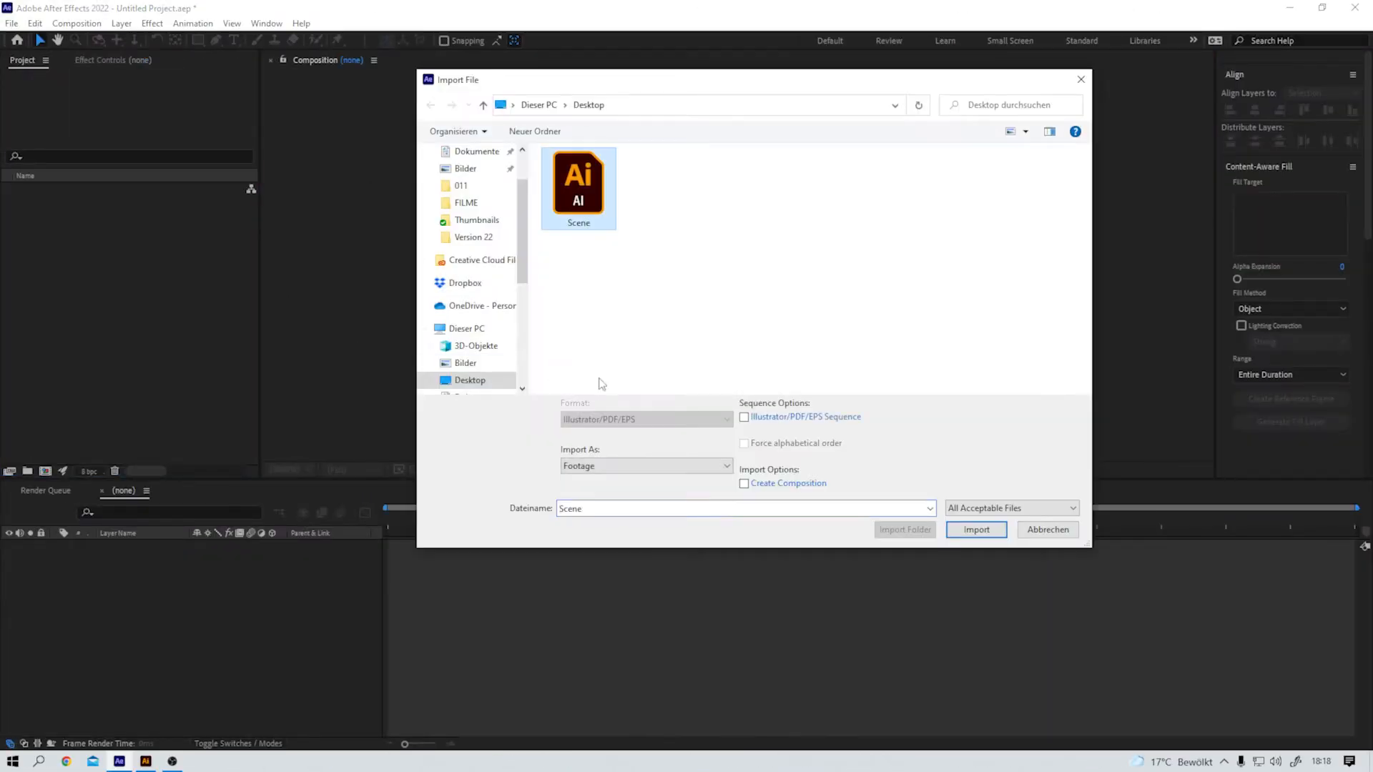
click(718, 466)
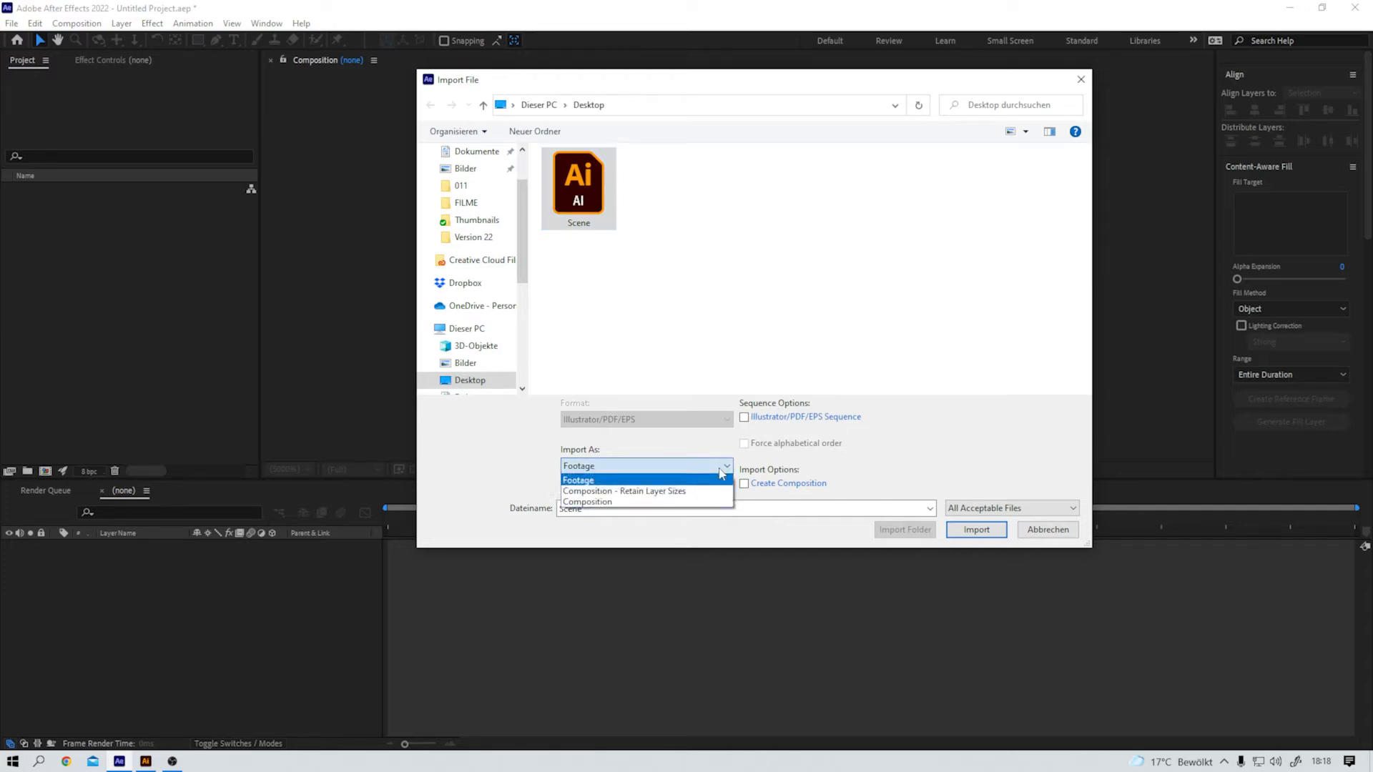
click(612, 503)
click(985, 529)
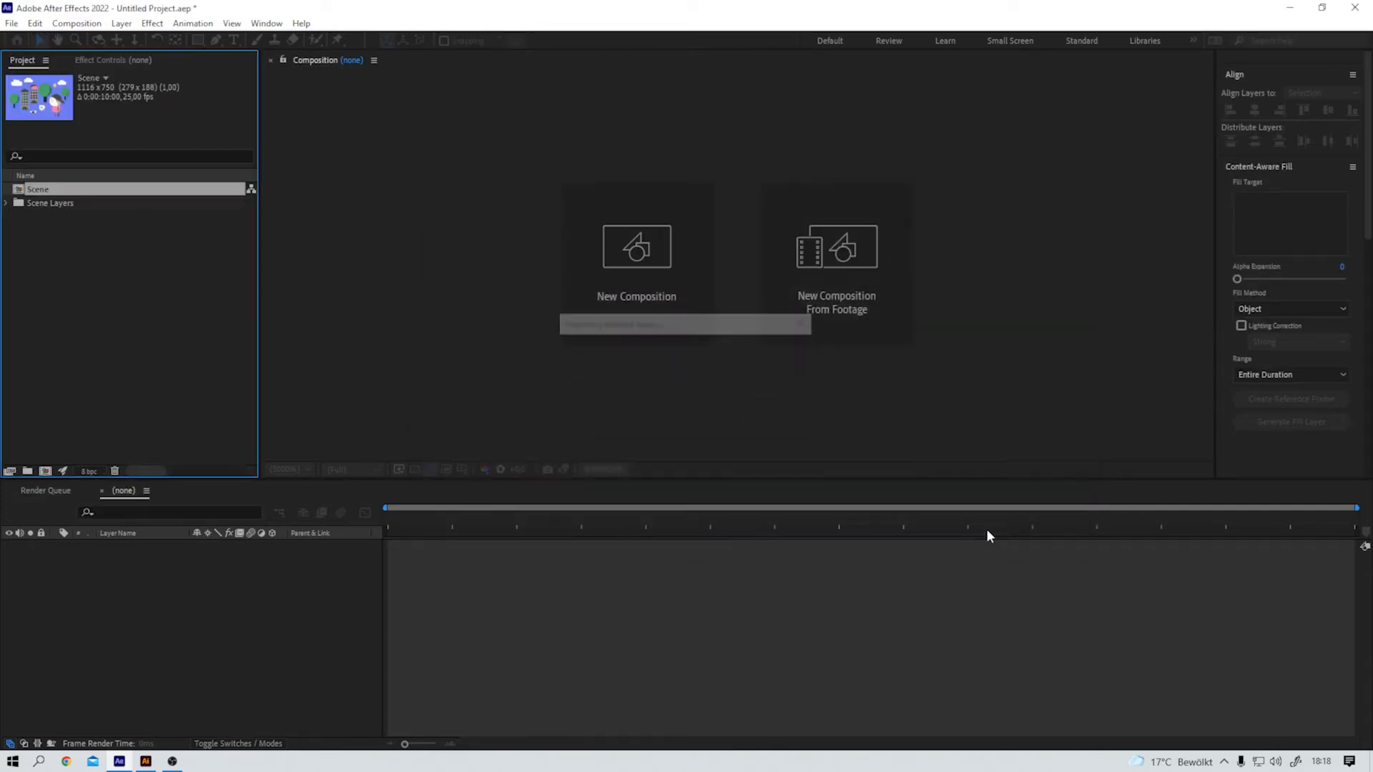
Step: Open the Scene composition, try moving its single artwork layer, and undo the move
double_click(19, 192)
drag(722, 255, 616, 214)
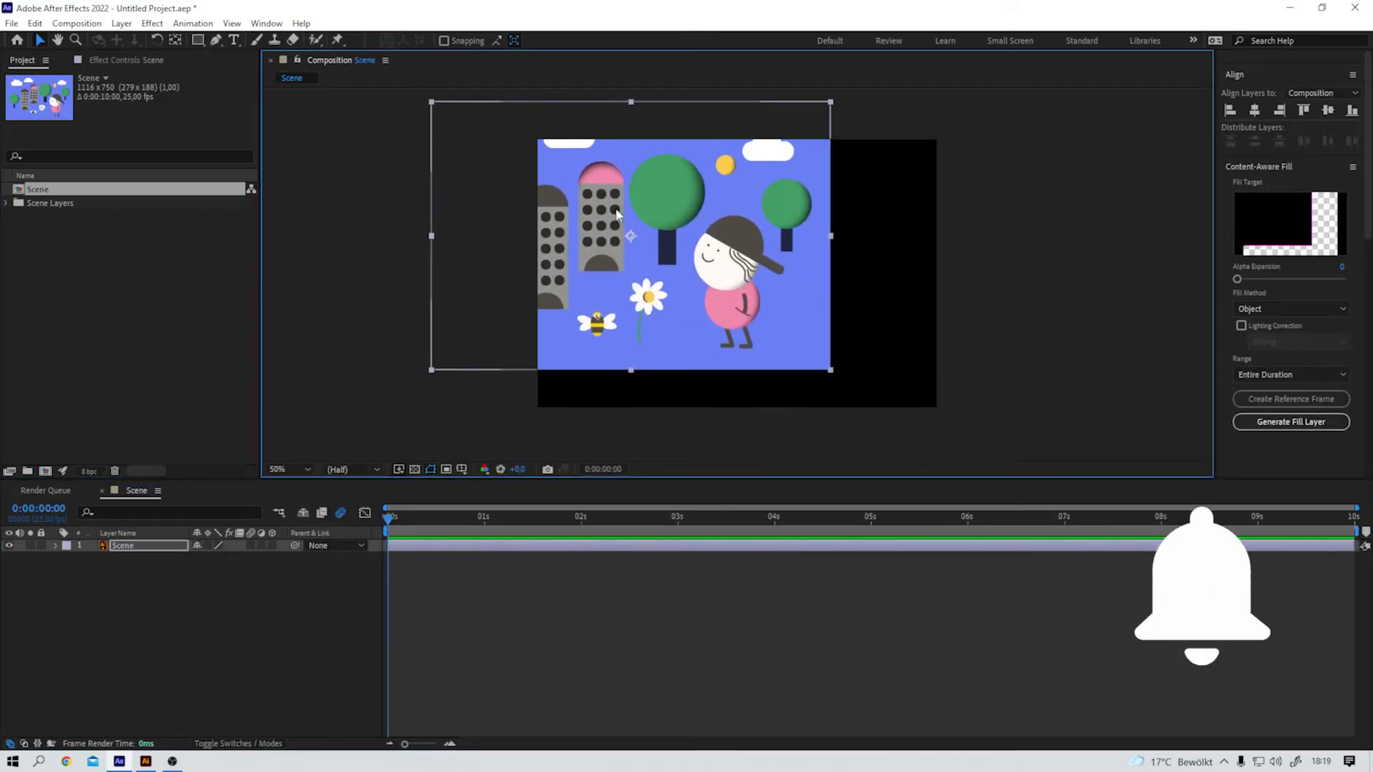
key(ctrl+z)
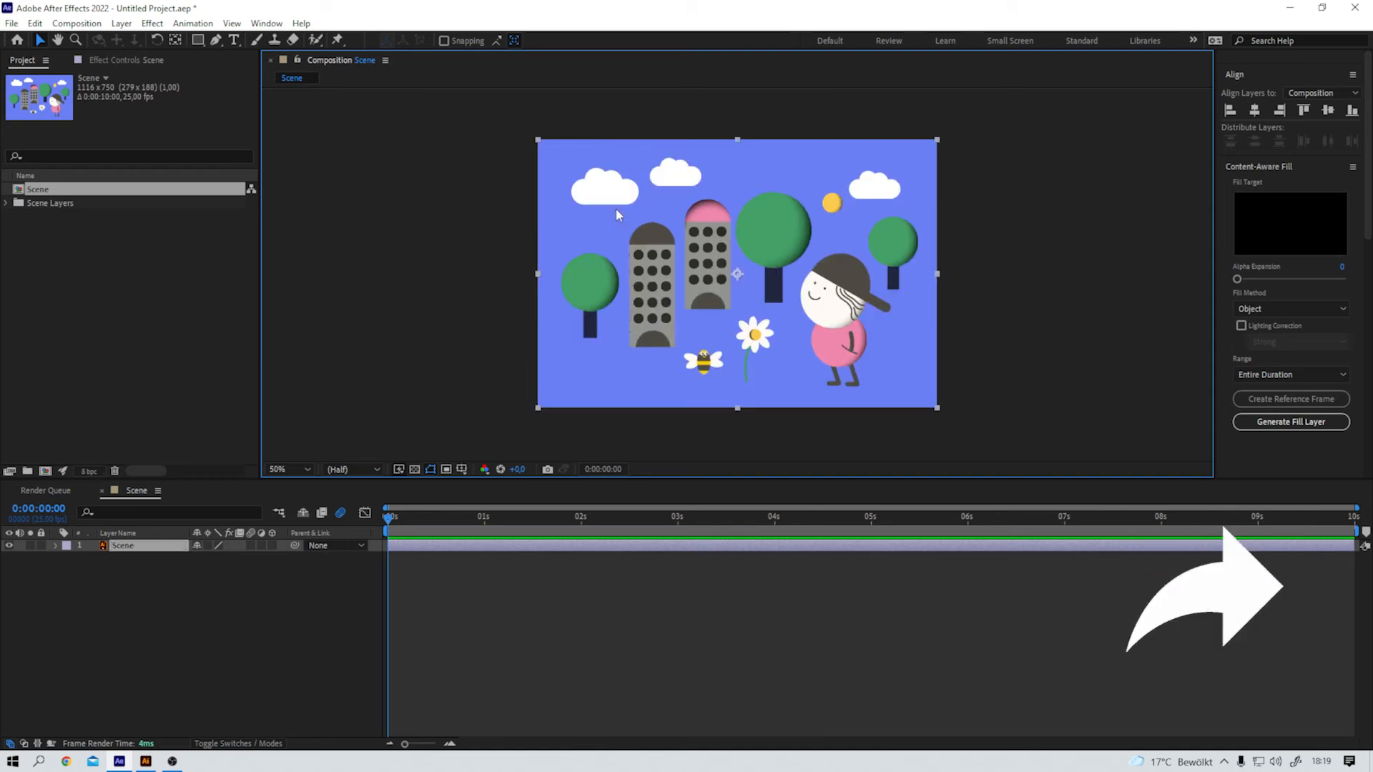
Step: Duplicate the Scene artwork layer twice in the composition
click(120, 549)
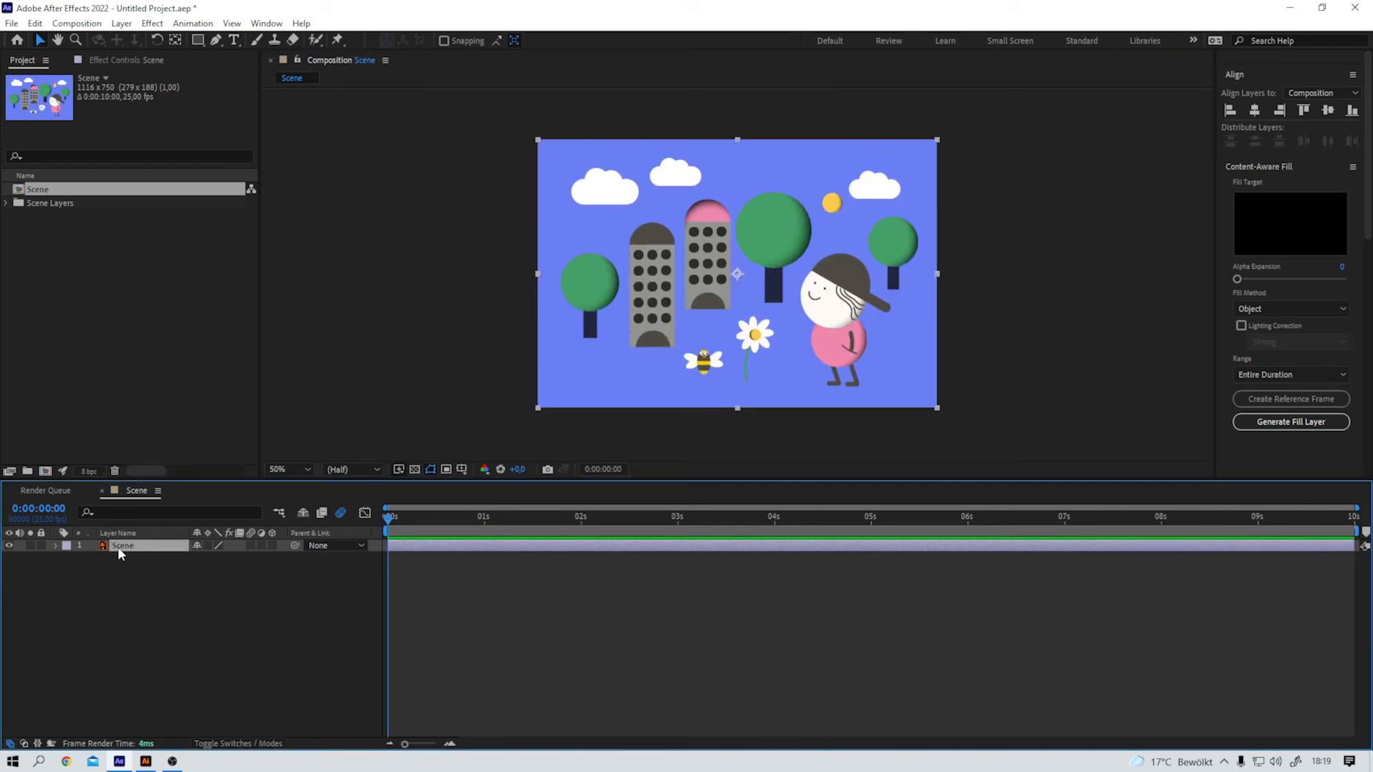
key(ctrl+d)
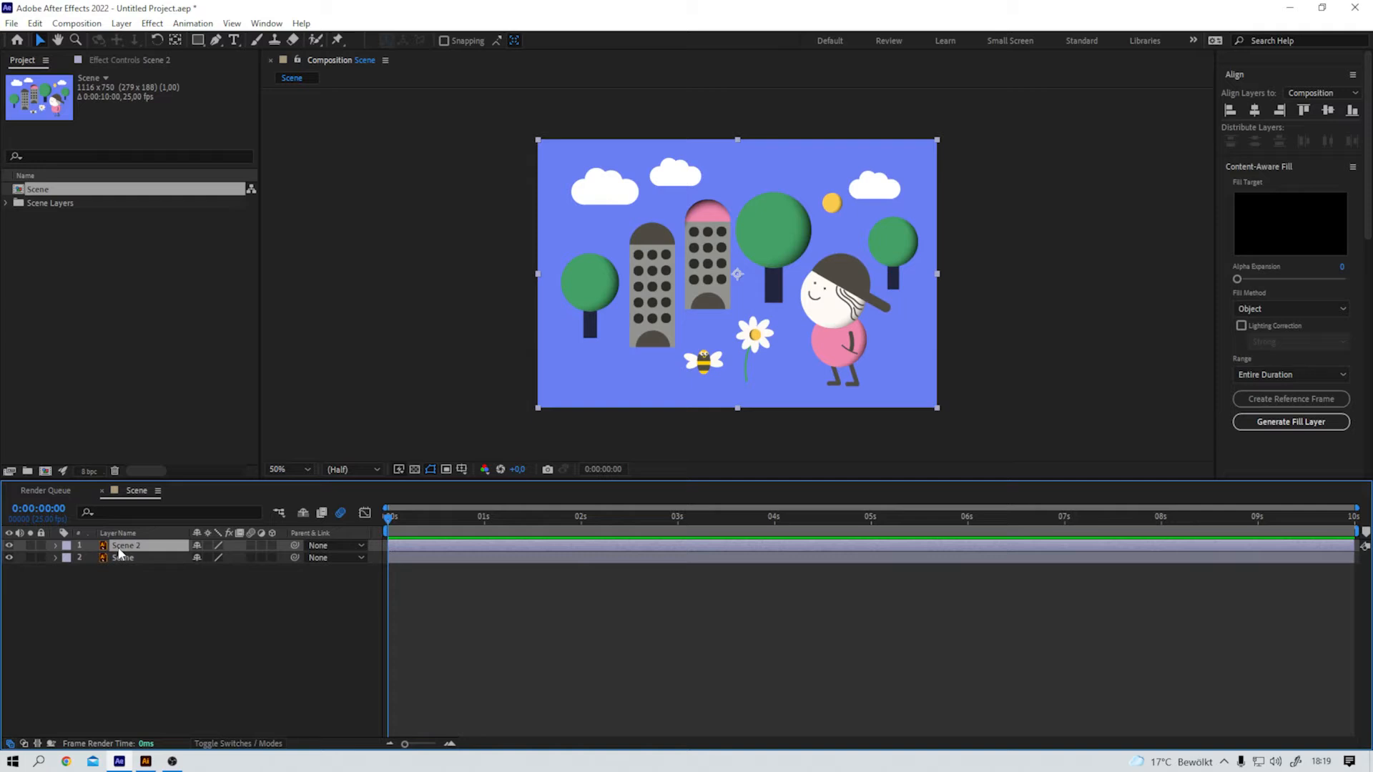
key(ctrl+d)
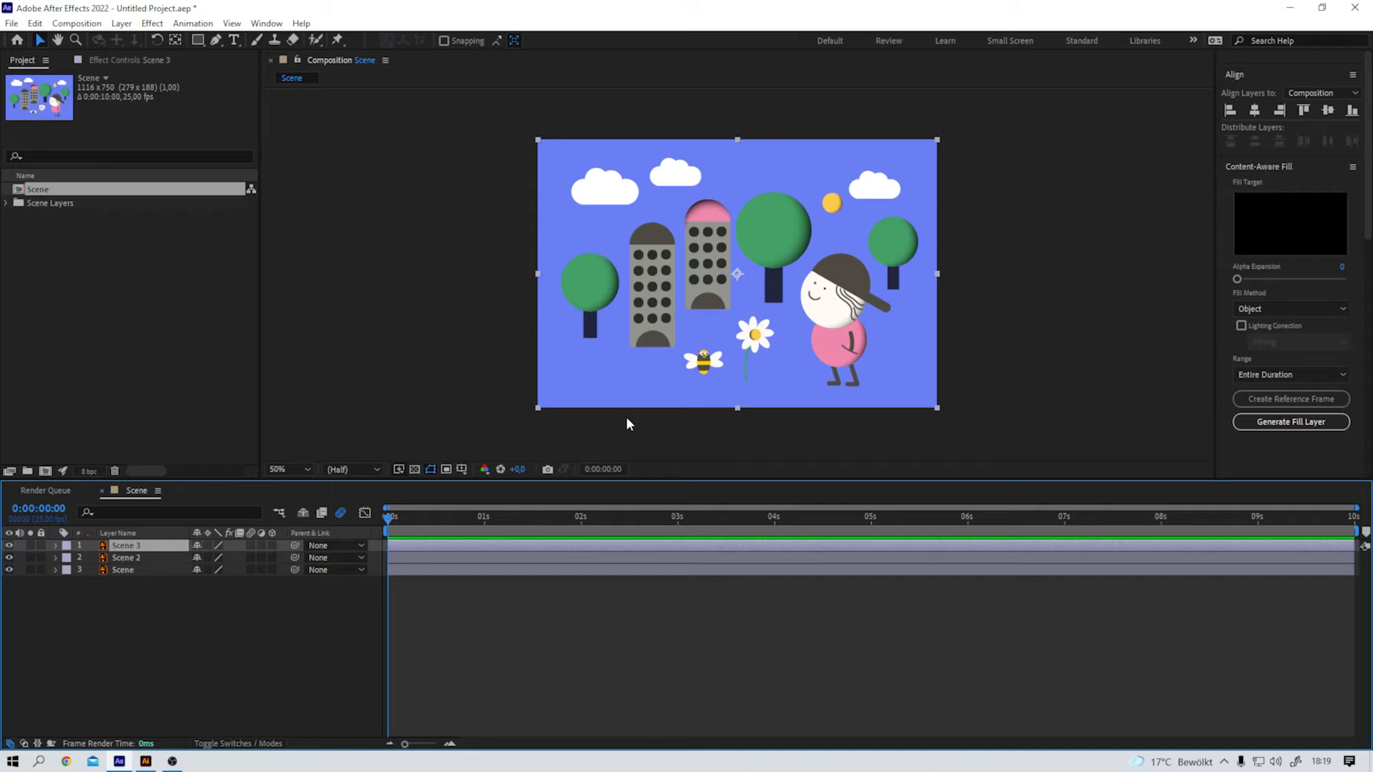
Step: Delete the Scene composition and the Scene Layers folder from the project
drag(113, 259, 11, 179)
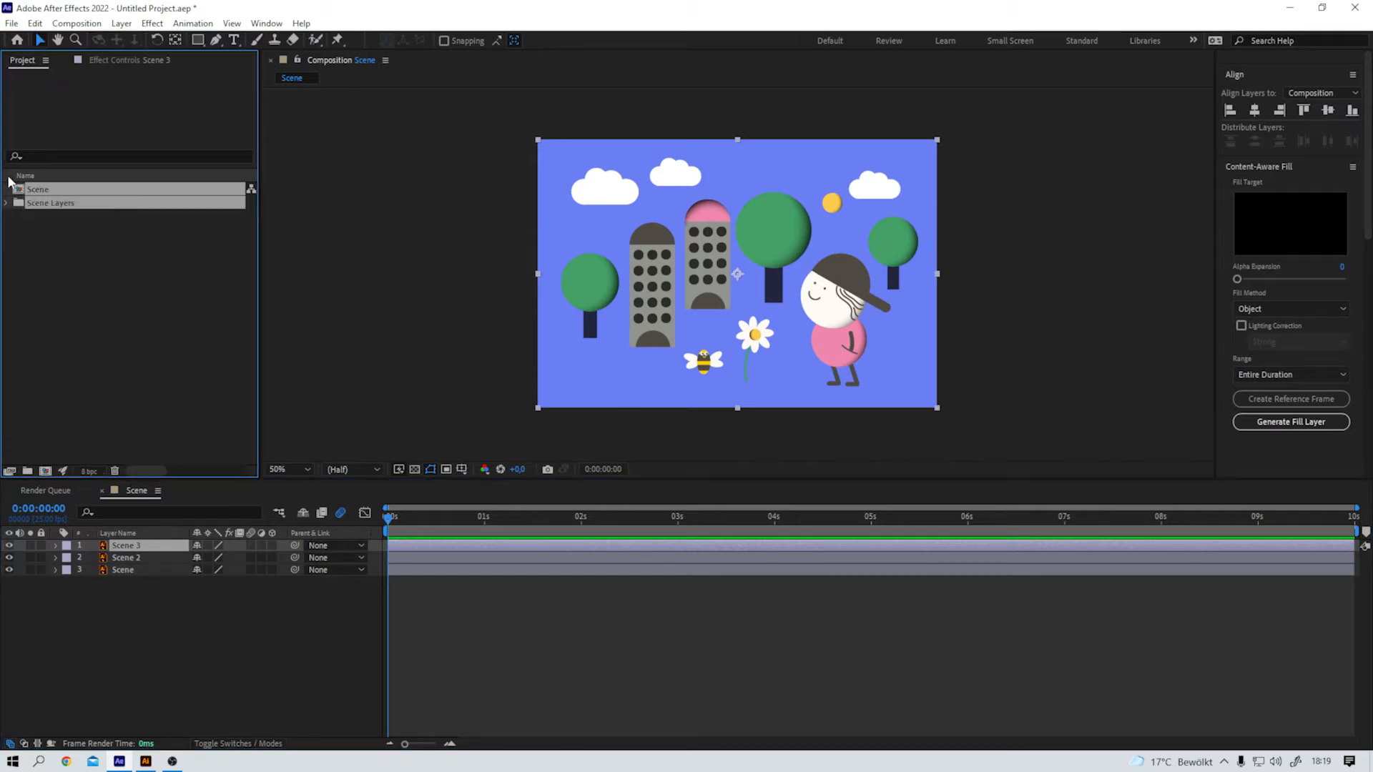
key(Delete)
key(Return)
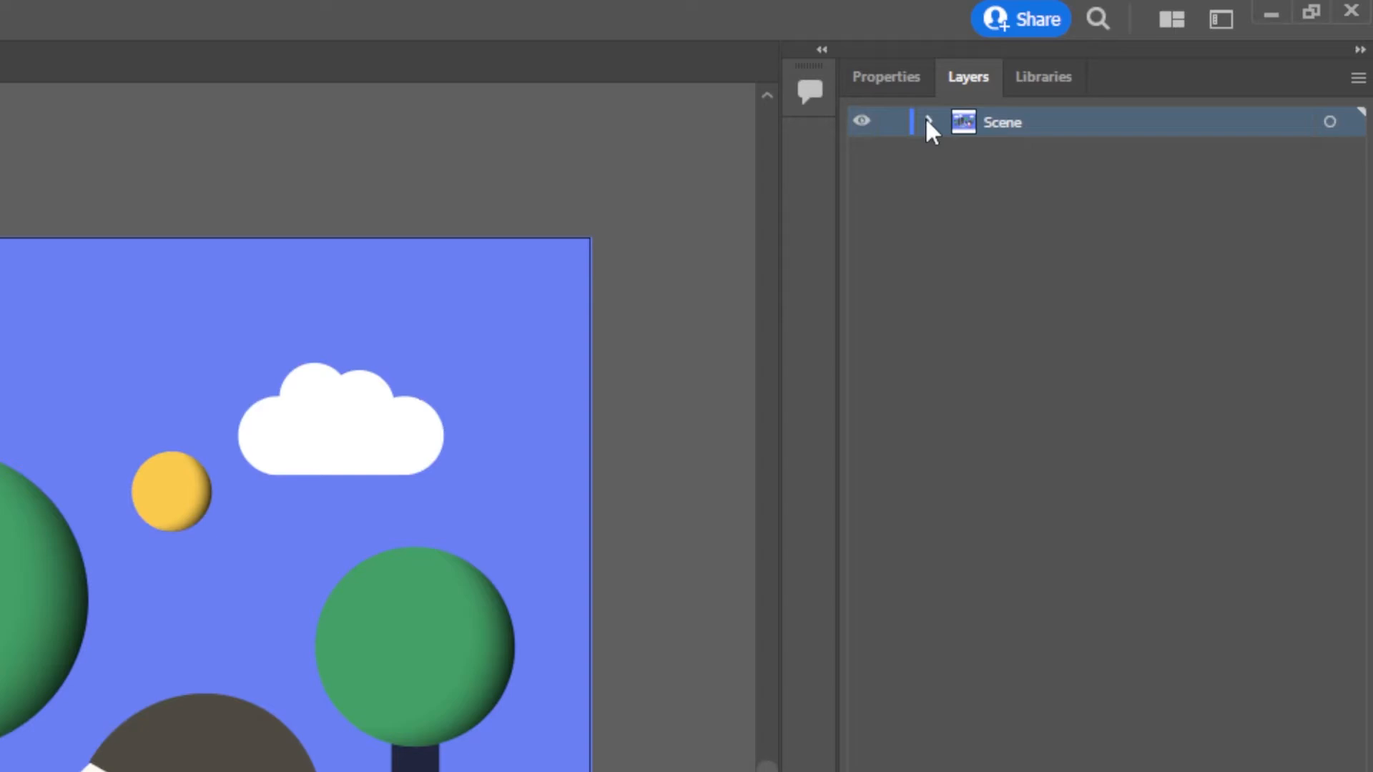
Step: In Illustrator, expand the Scene layer's contents and add a new layer named Bee
click(928, 120)
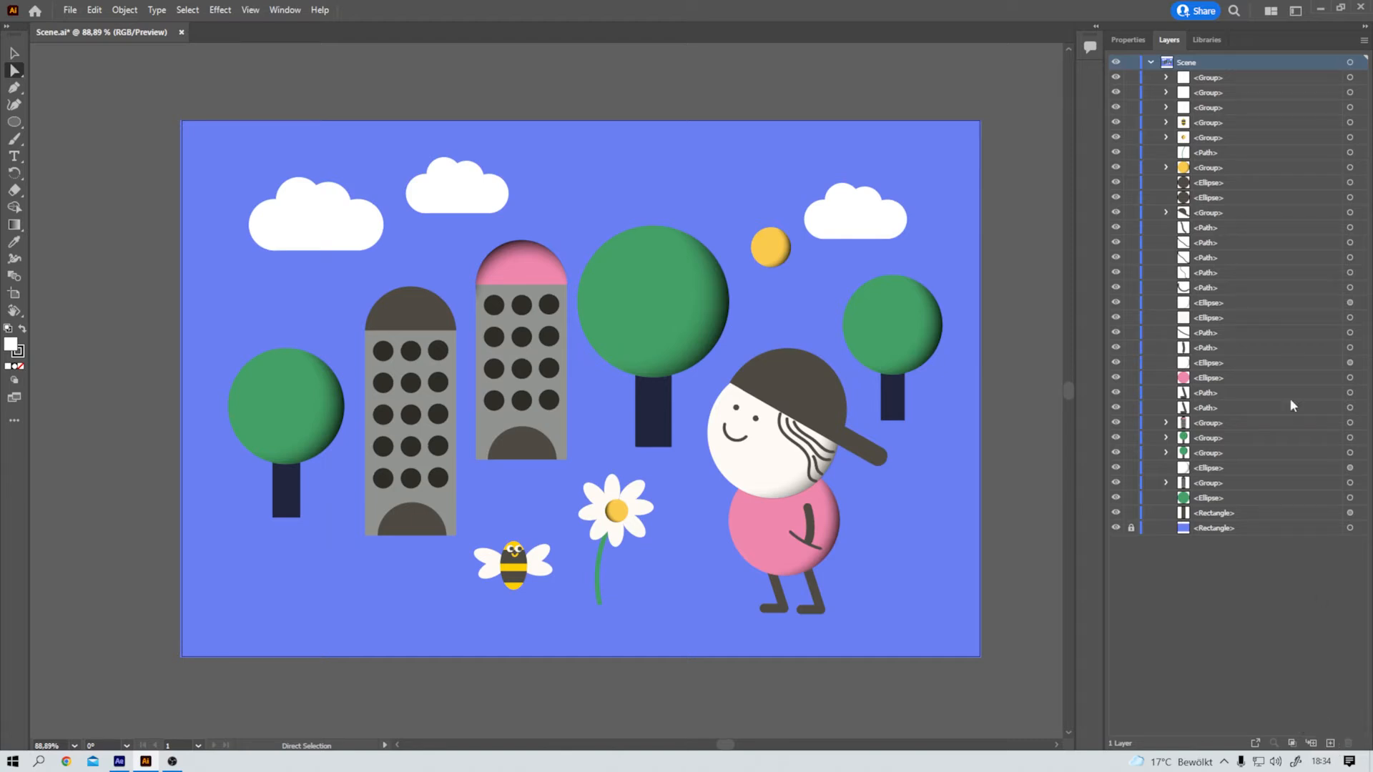
click(1363, 42)
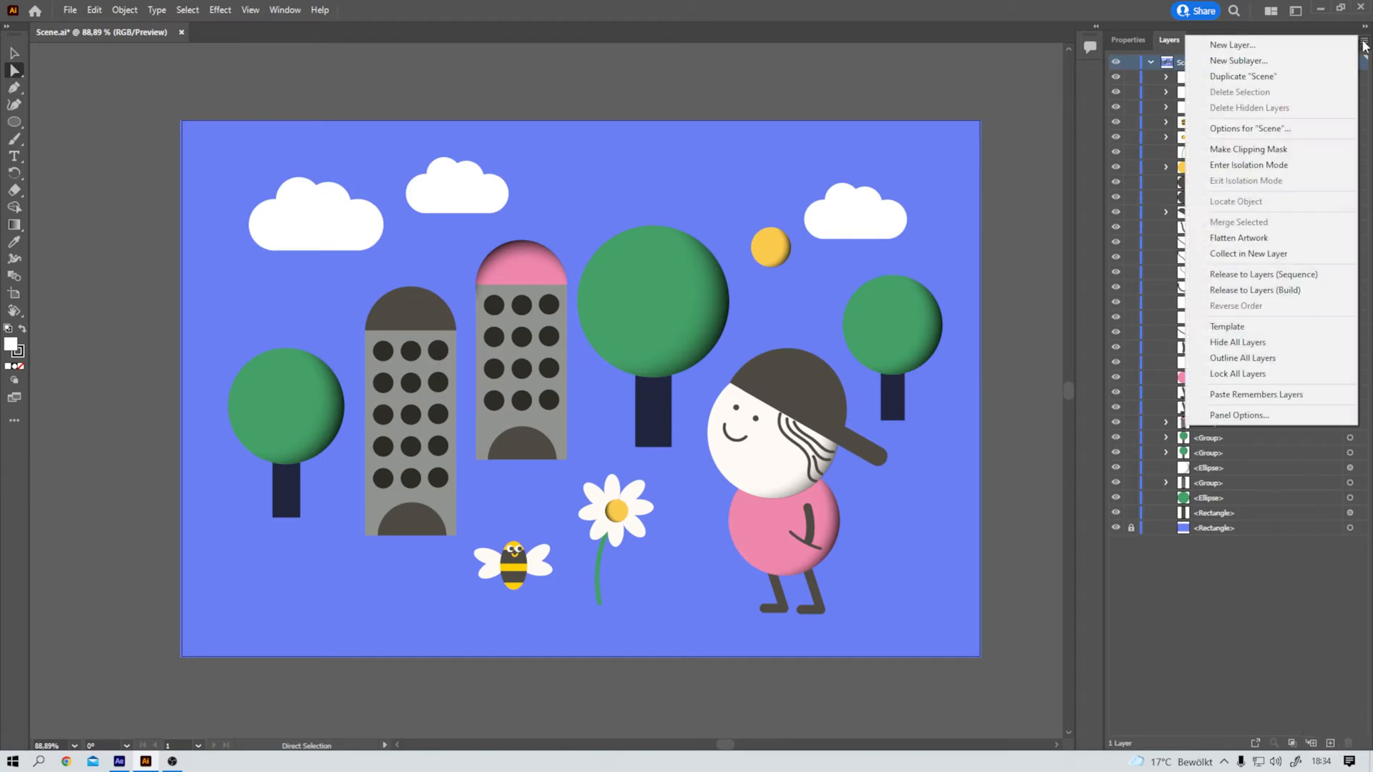
click(1255, 45)
text(Bee)
key(Return)
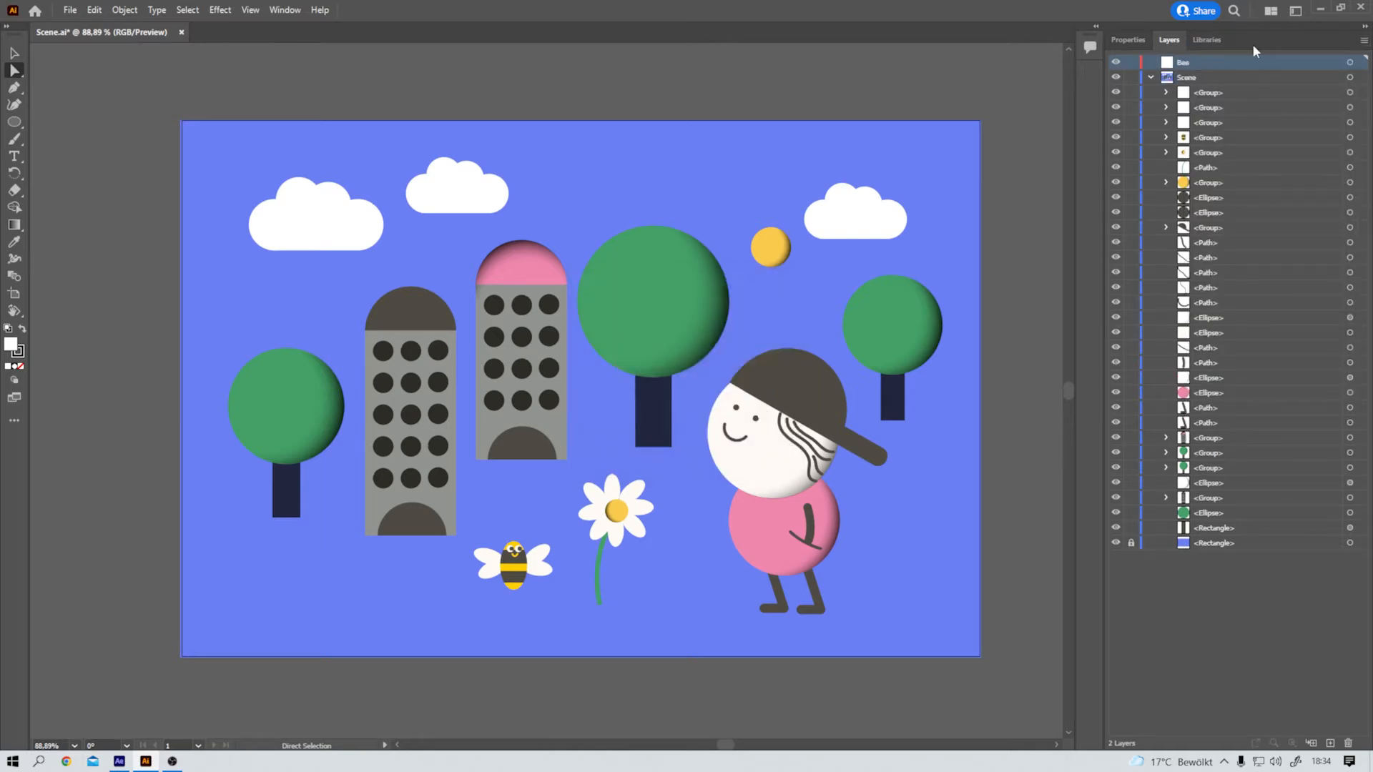
Step: Add a new layer named Head above the Bee layer
click(1364, 40)
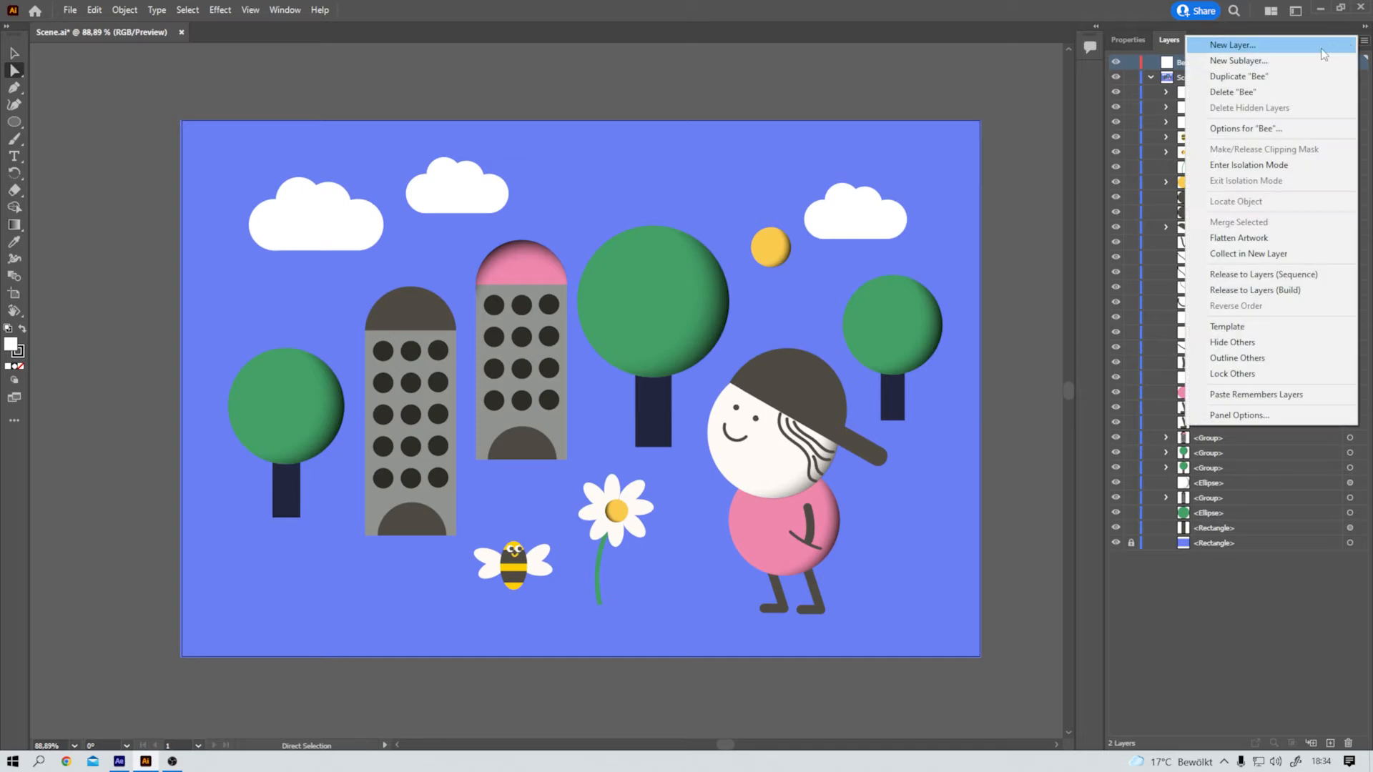
click(1318, 47)
text(Head)
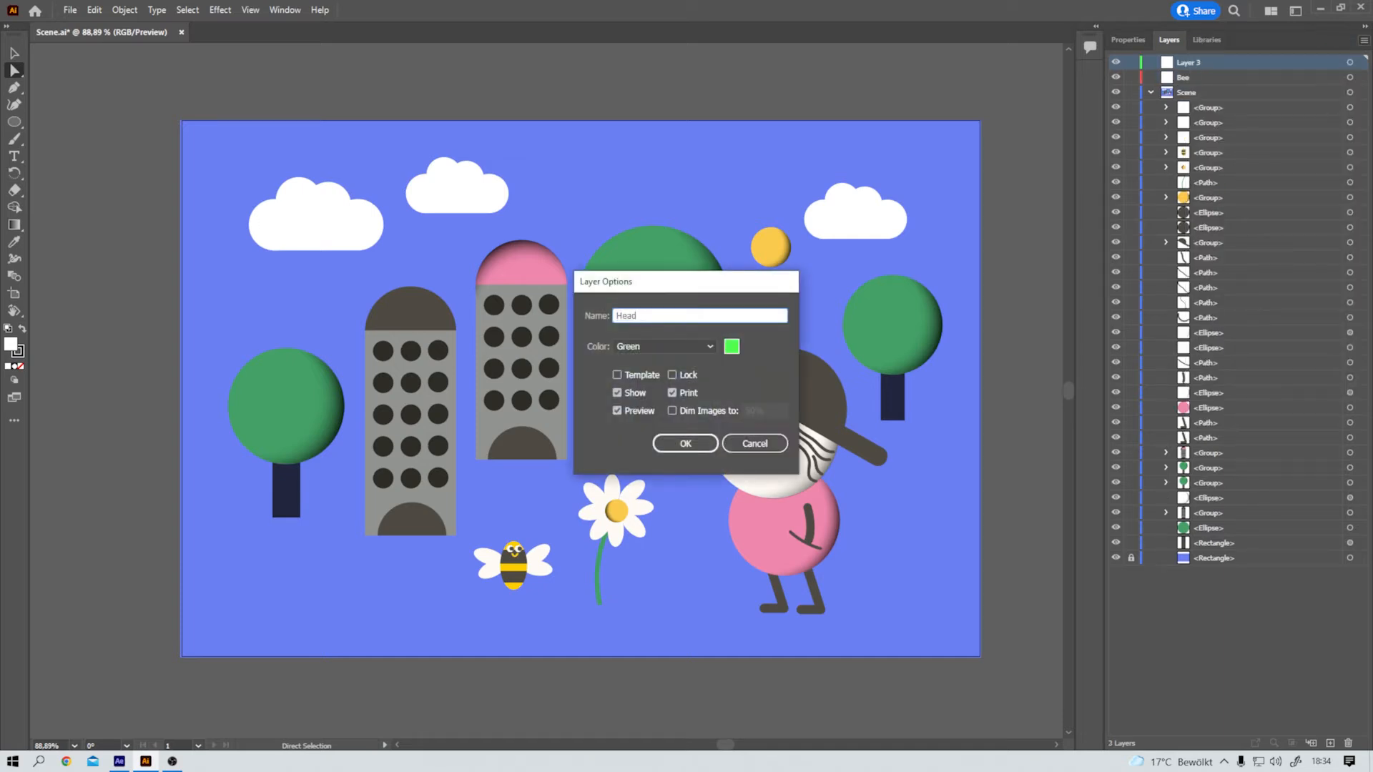
key(Return)
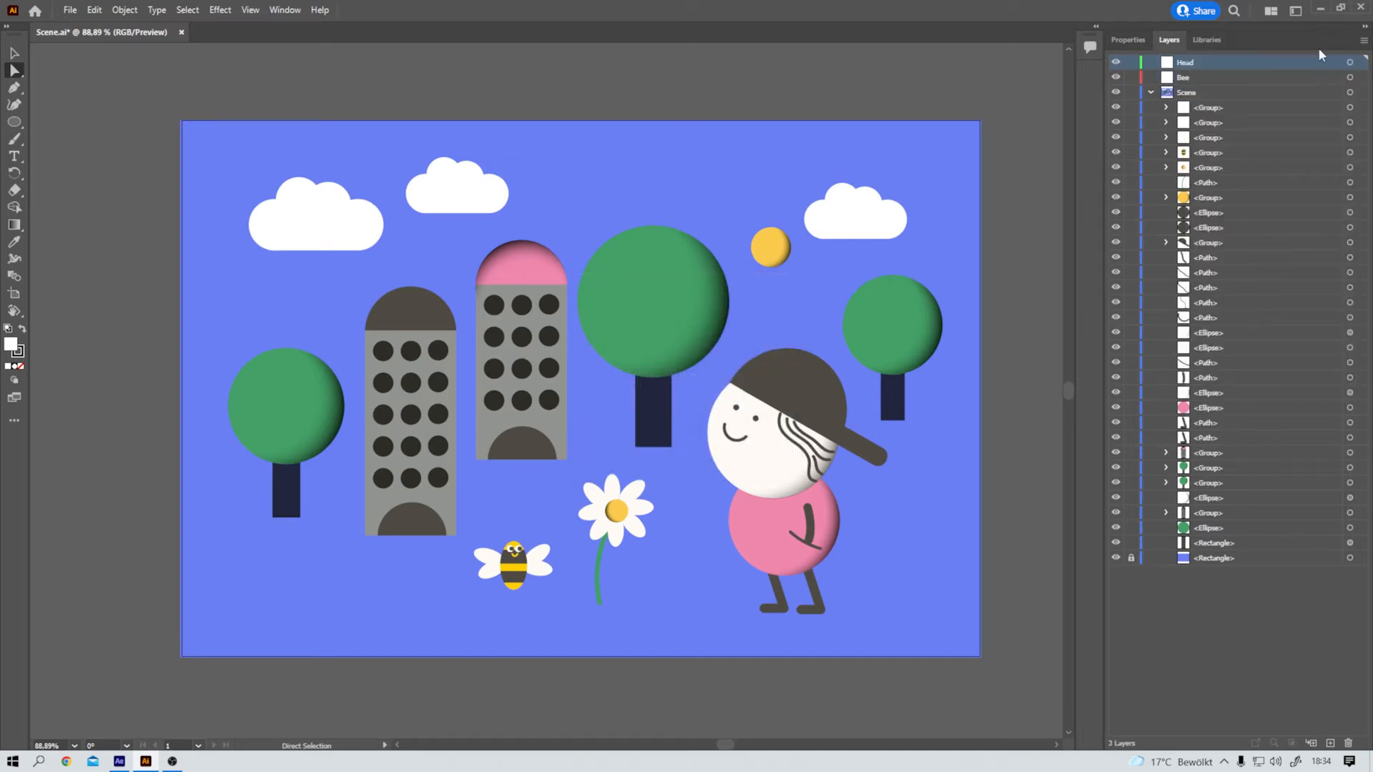
Step: Add a new layer named Clouds above the Head layer
click(1363, 41)
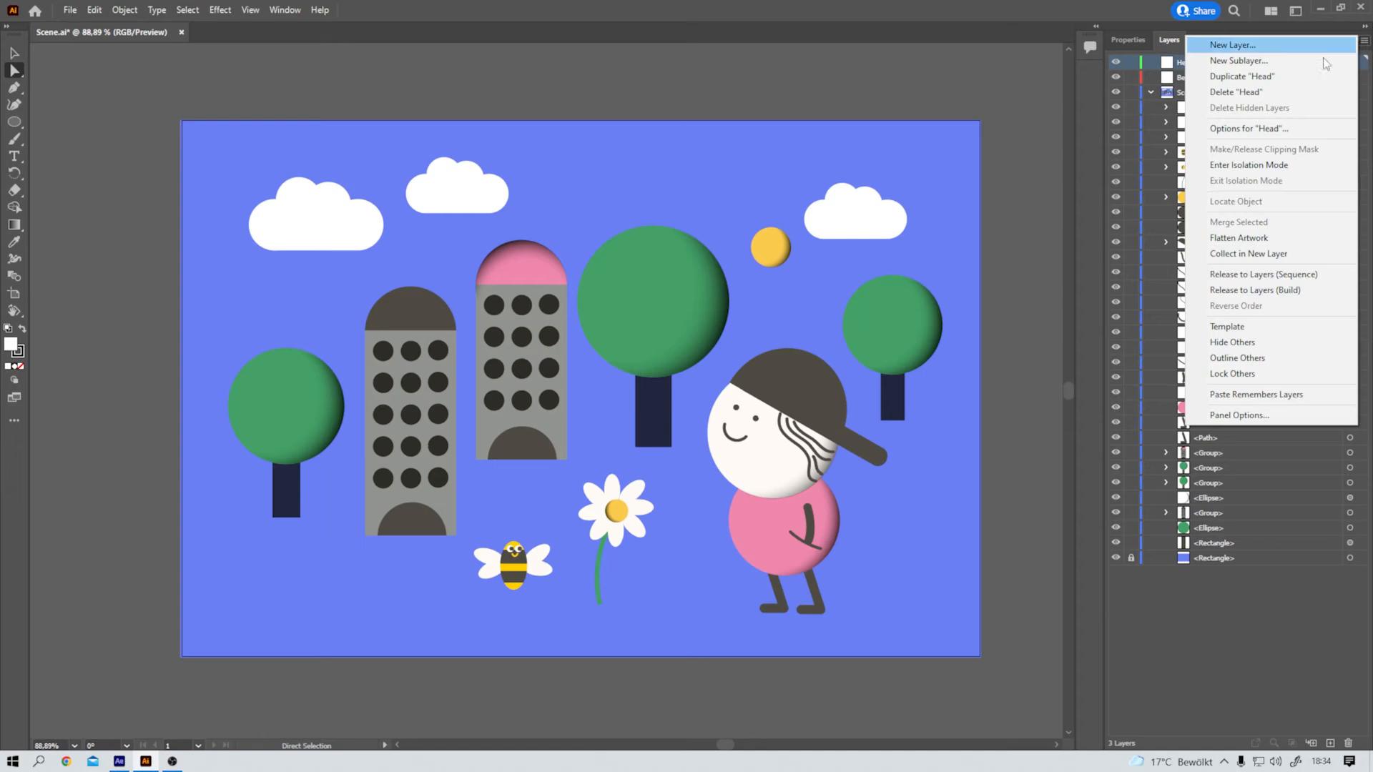
click(1302, 48)
text(C)
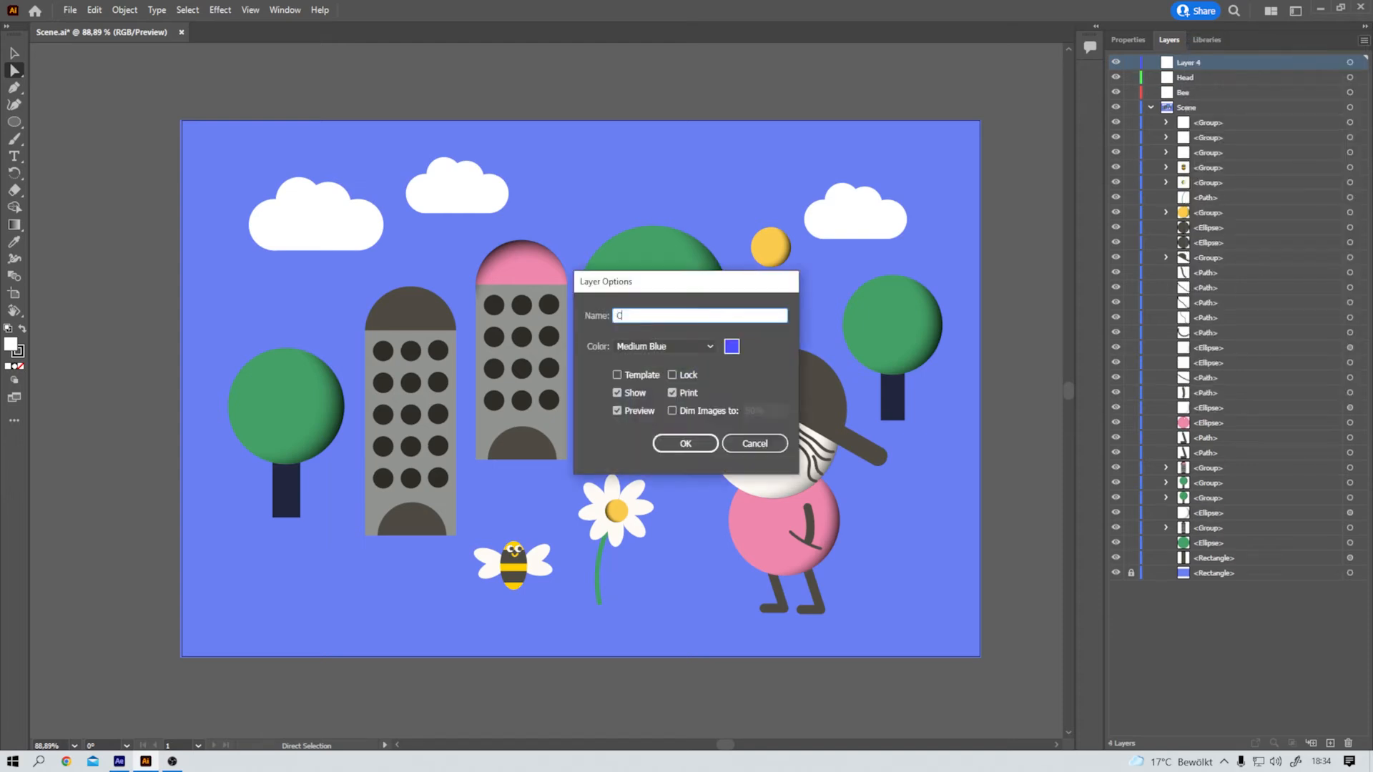
text(louds)
key(Return)
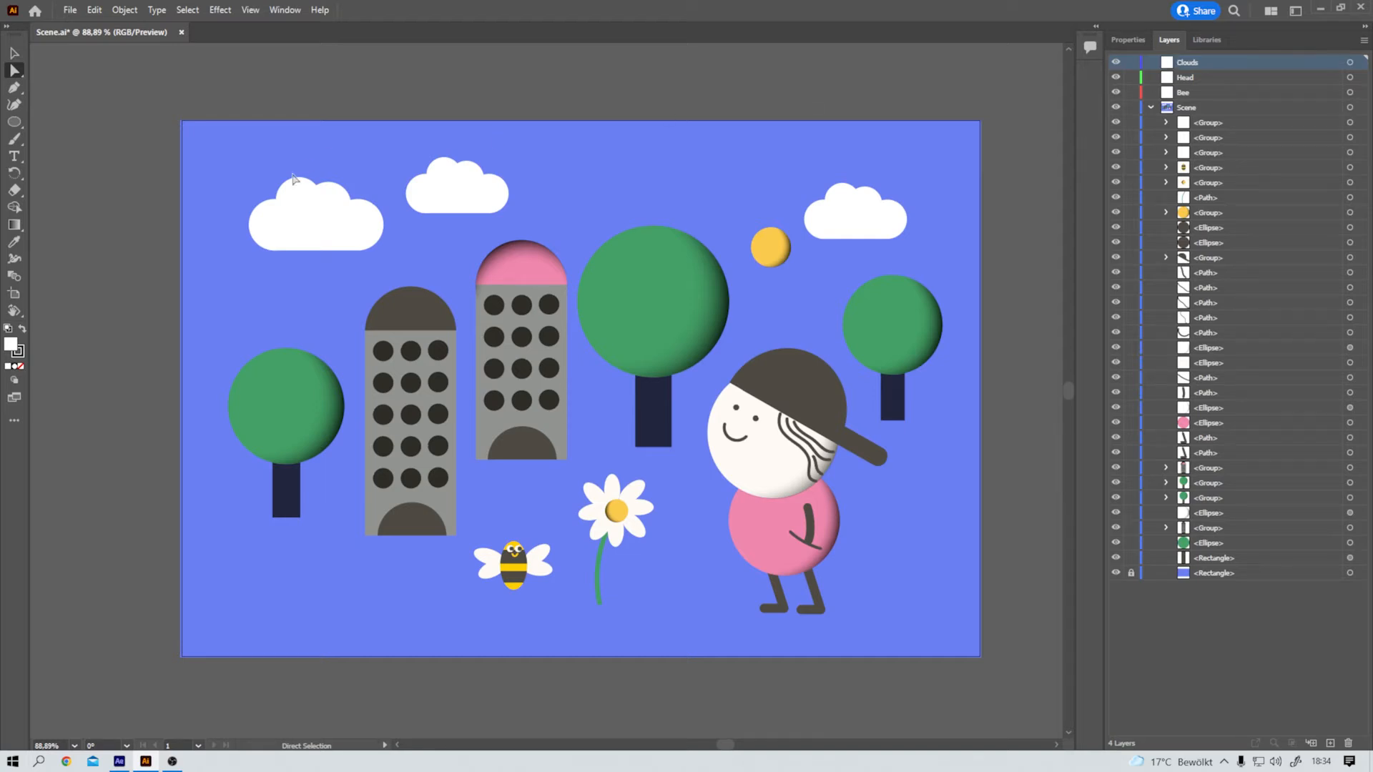
Step: Select shapes in each of the three clouds to identify which groups of the Scene layer hold them
click(303, 196)
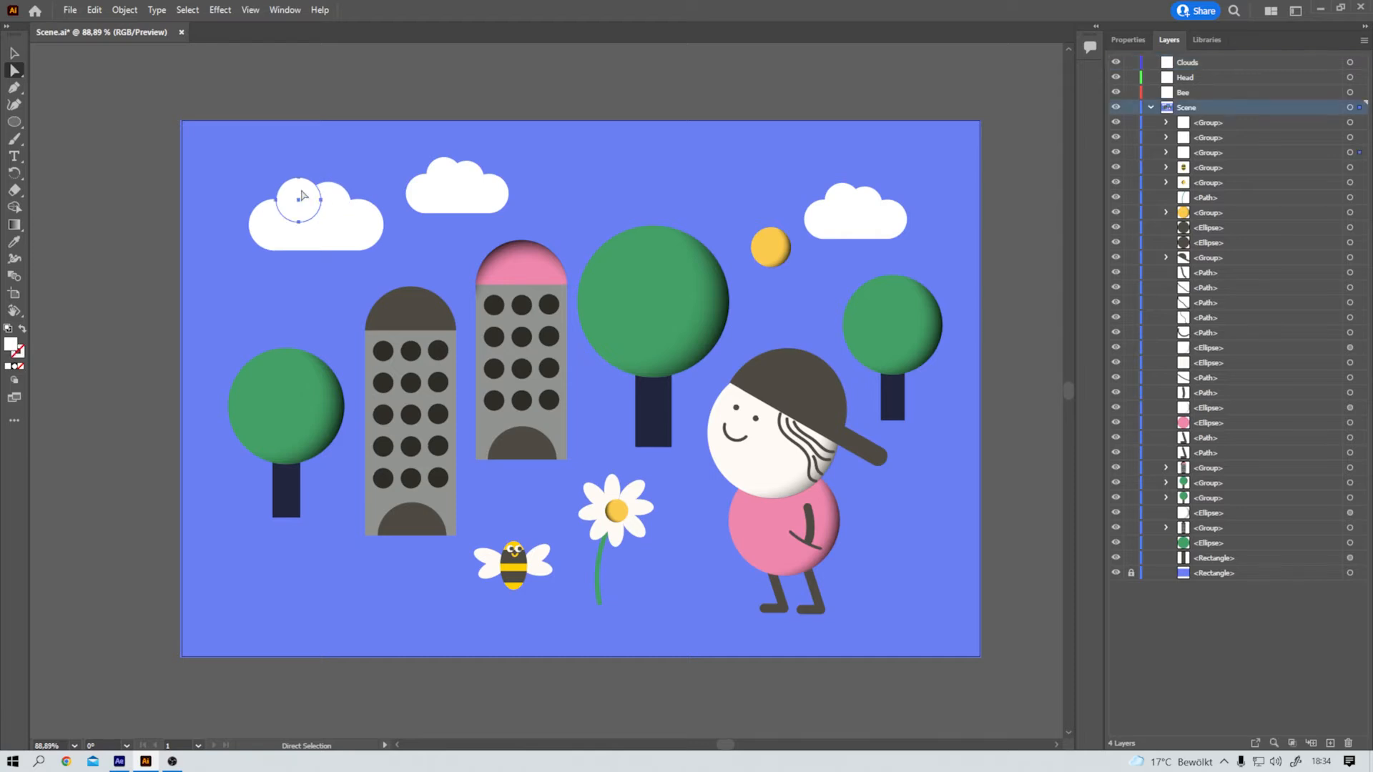
click(486, 192)
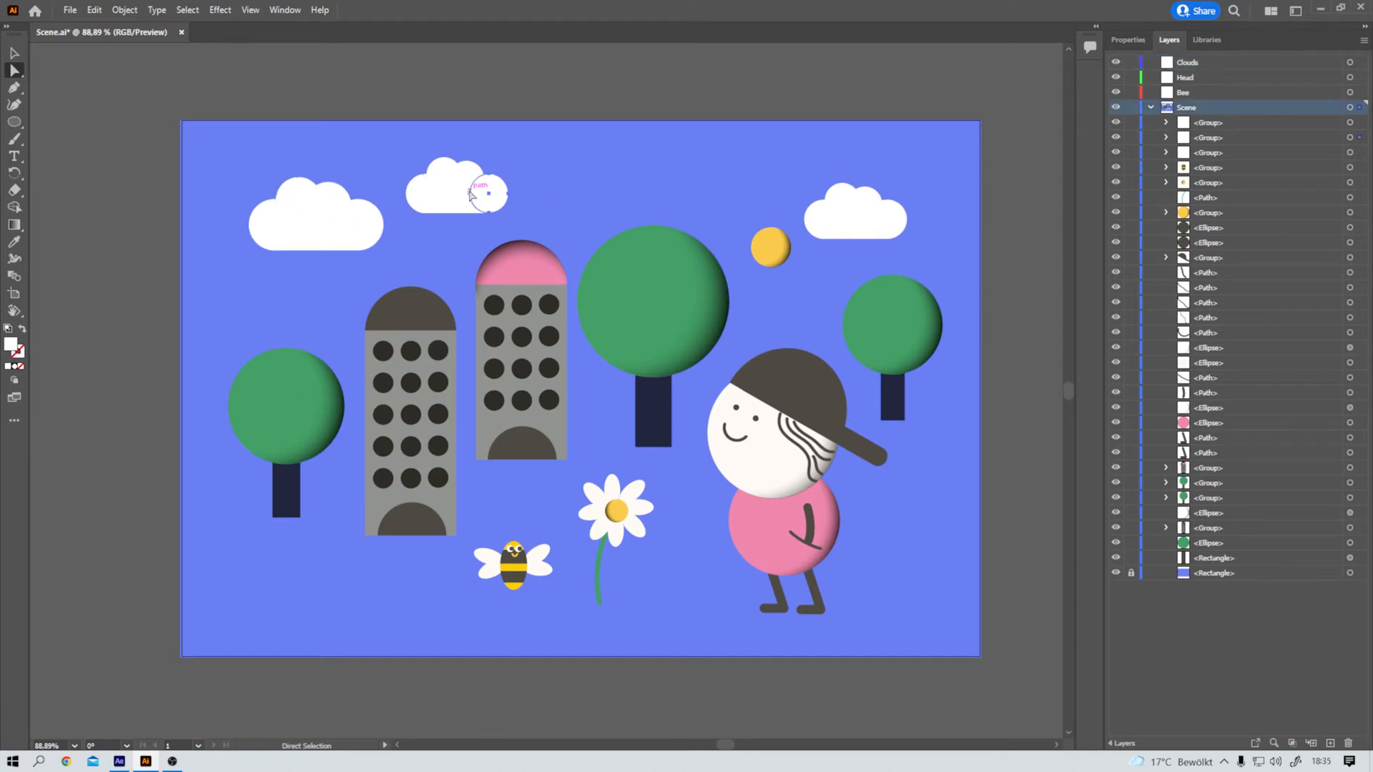
click(863, 212)
click(328, 210)
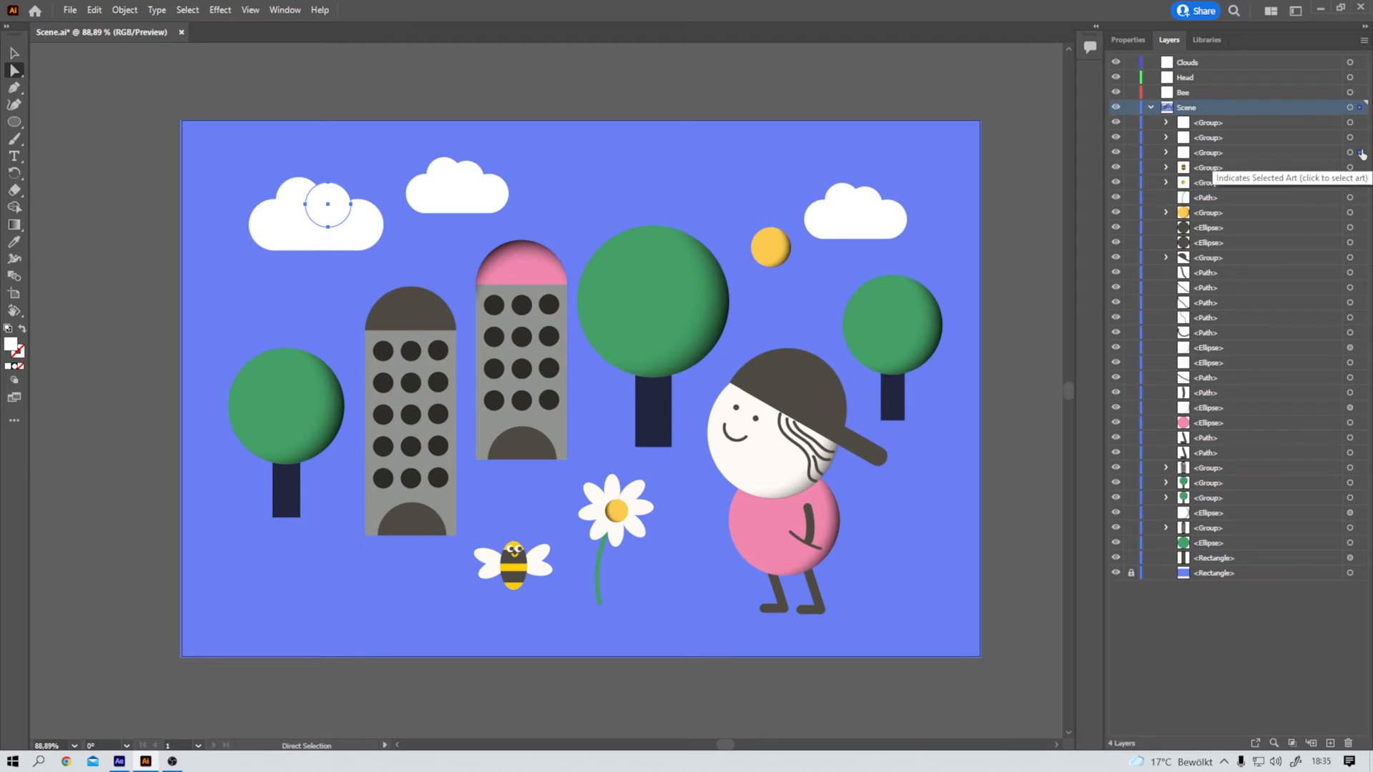
click(856, 218)
click(462, 187)
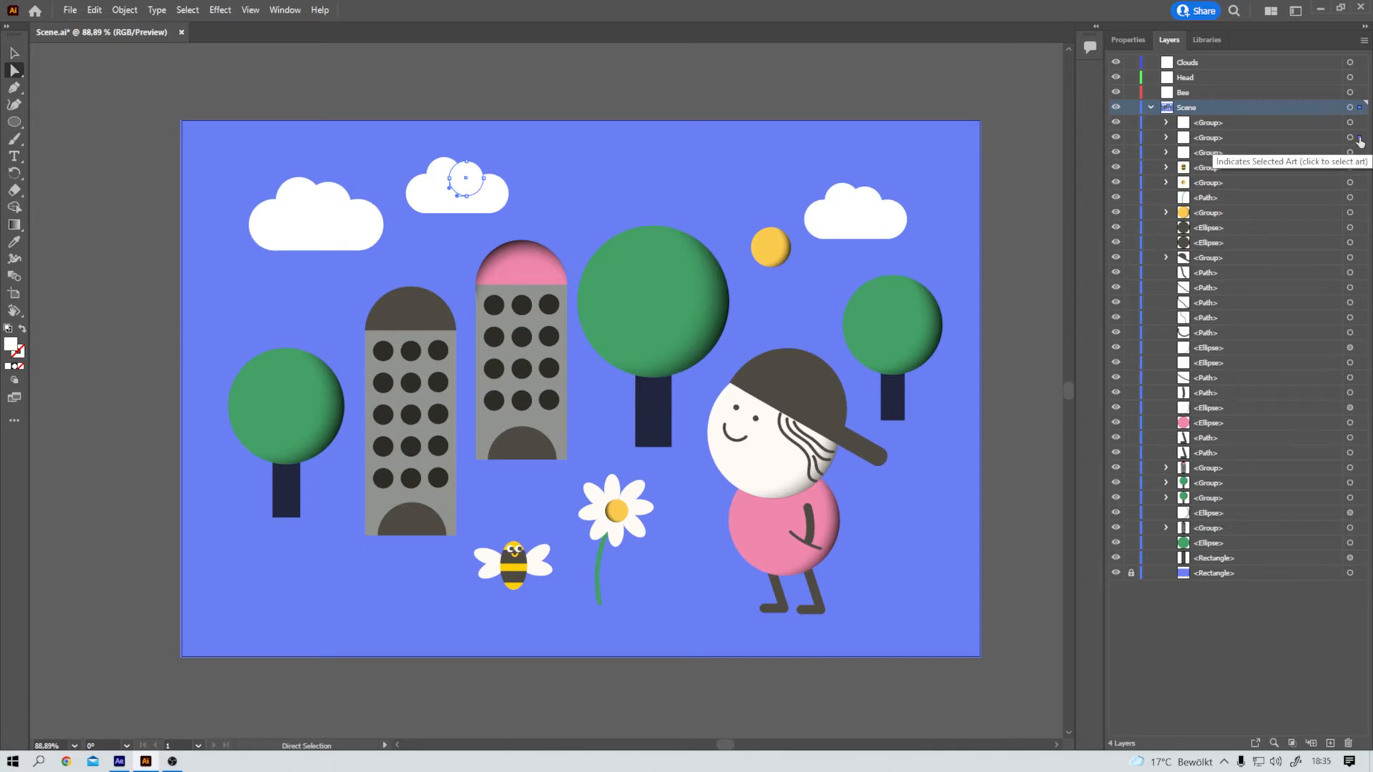
click(300, 229)
click(469, 190)
click(865, 211)
Step: Move the three cloud groups into the Clouds layer and toggle that layer's visibility to check them
click(1216, 123)
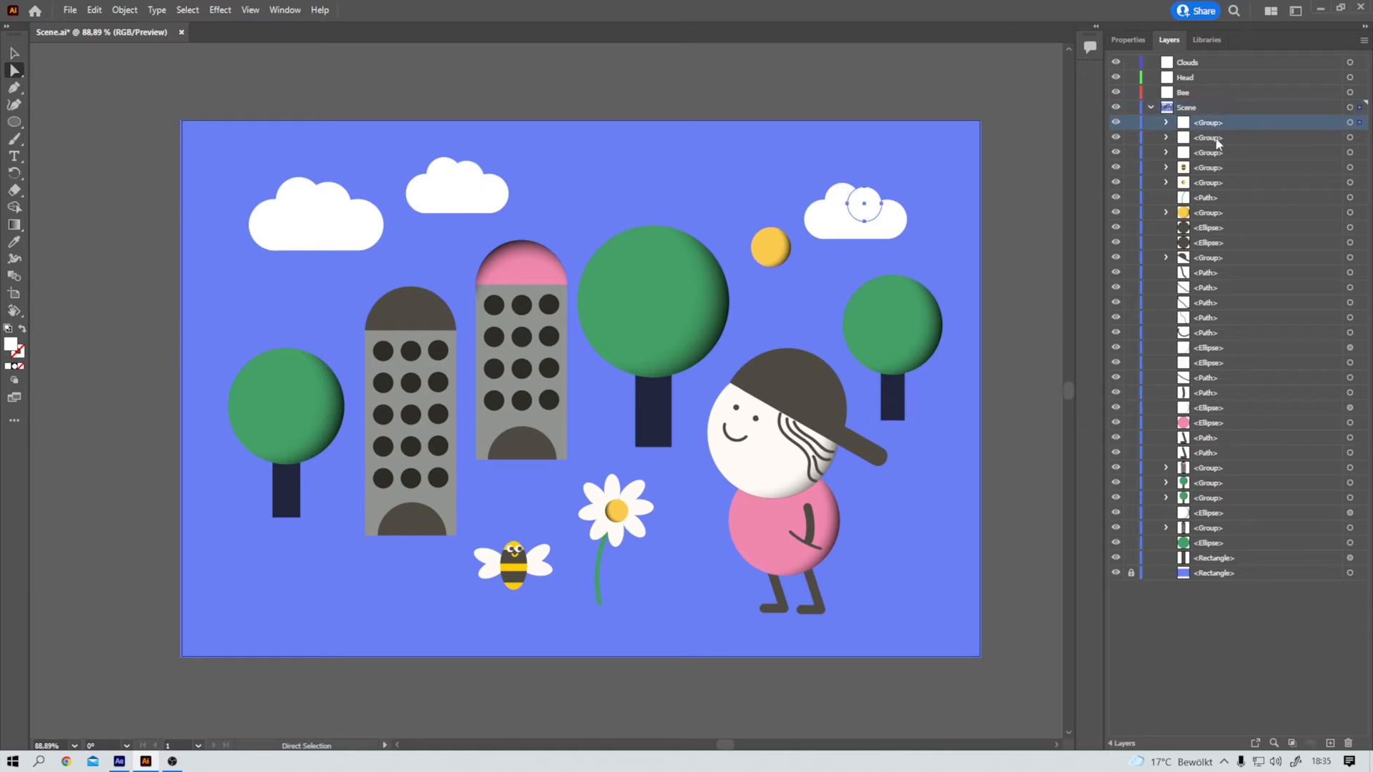
shift+click(1218, 153)
drag(1218, 131, 1193, 64)
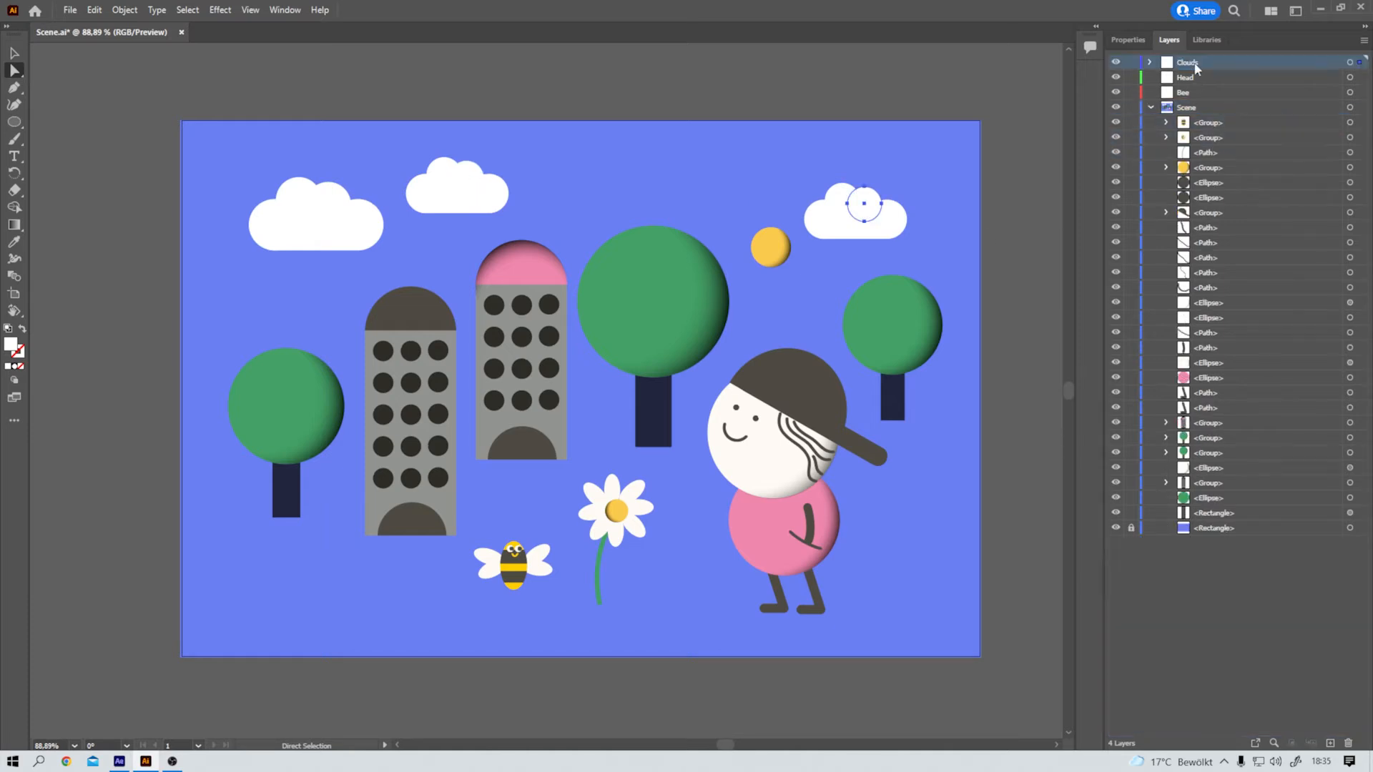
click(1116, 63)
click(1115, 63)
Step: Identify the bee's group by toggling its visibility and move it into the Bee layer
click(496, 571)
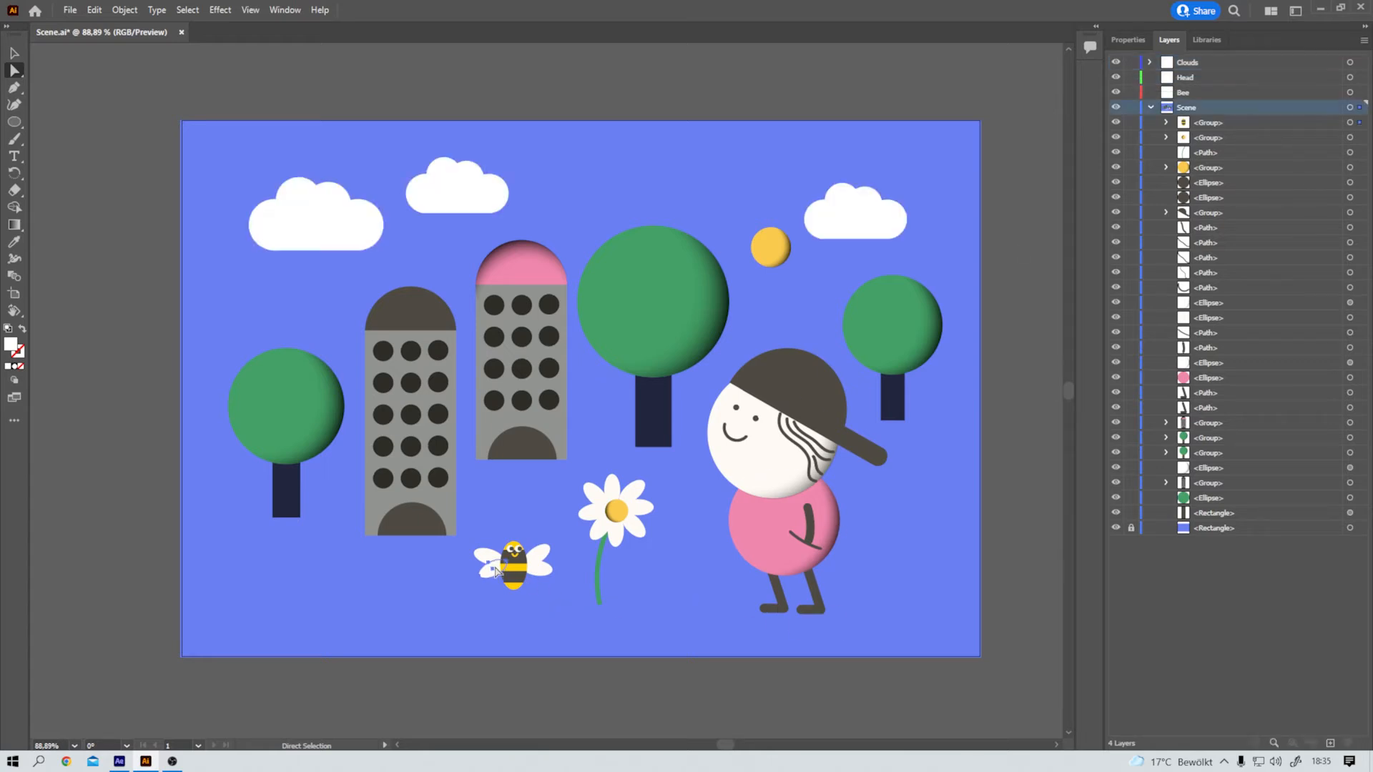
click(1116, 123)
click(1117, 123)
click(1205, 129)
drag(1206, 130, 1184, 97)
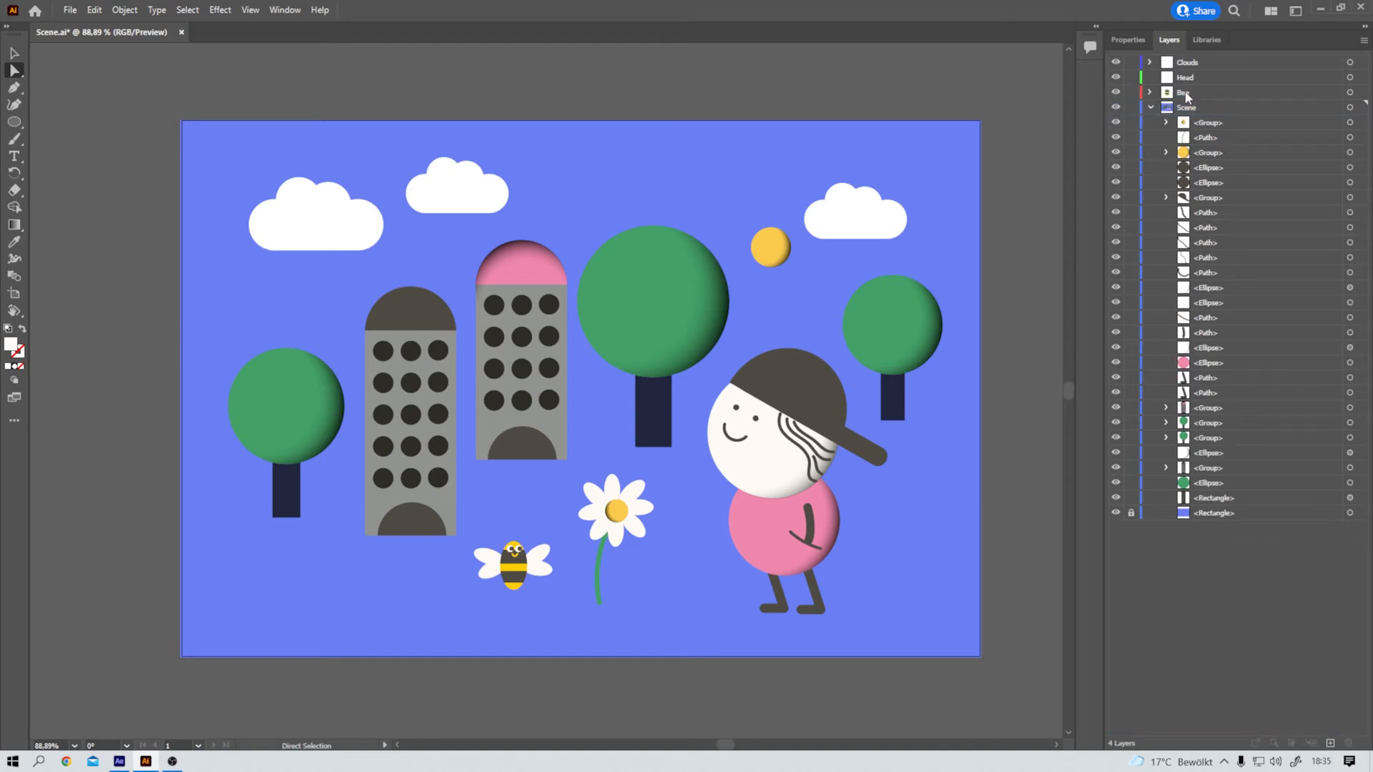
Step: Select the character's face, eyes, hair and cap one by one to locate their separate objects in the Scene layer
click(767, 440)
click(777, 422)
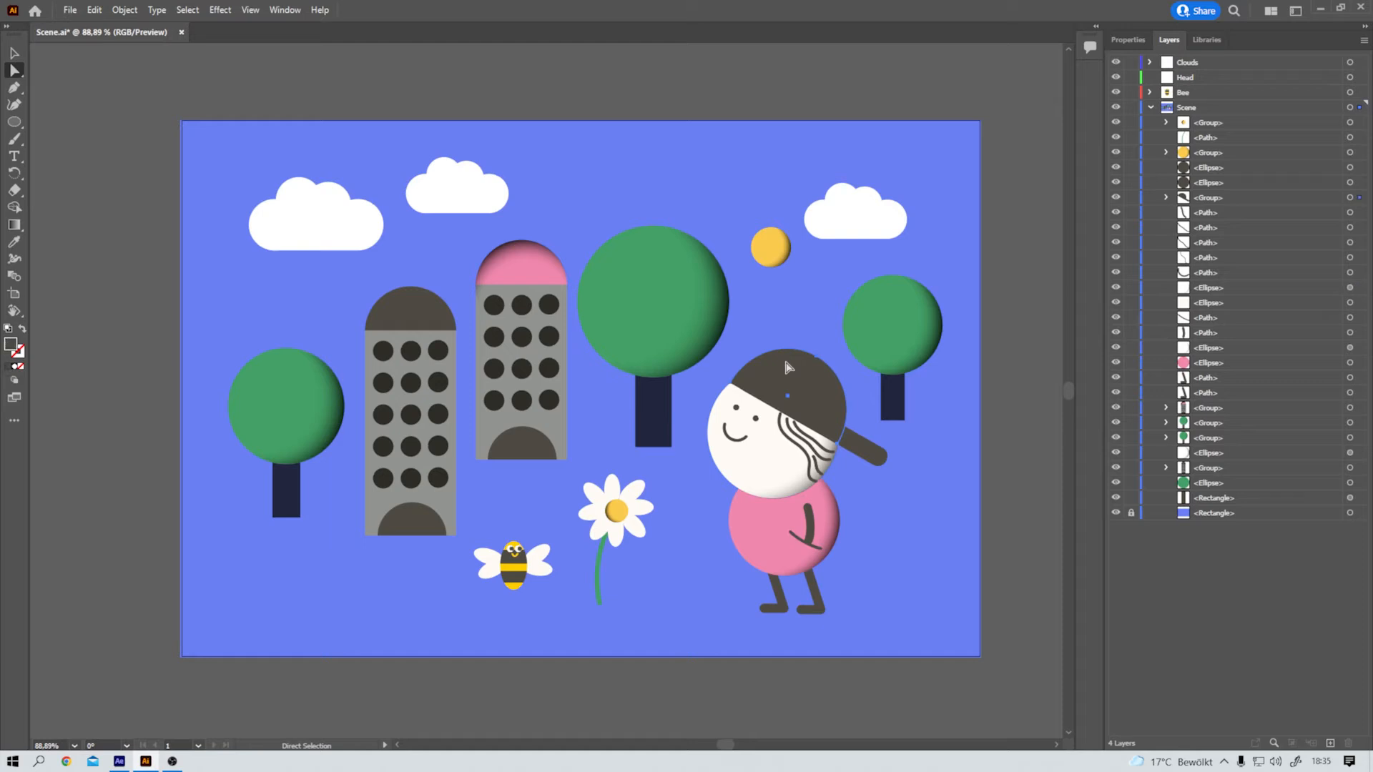
click(796, 432)
click(760, 463)
click(736, 409)
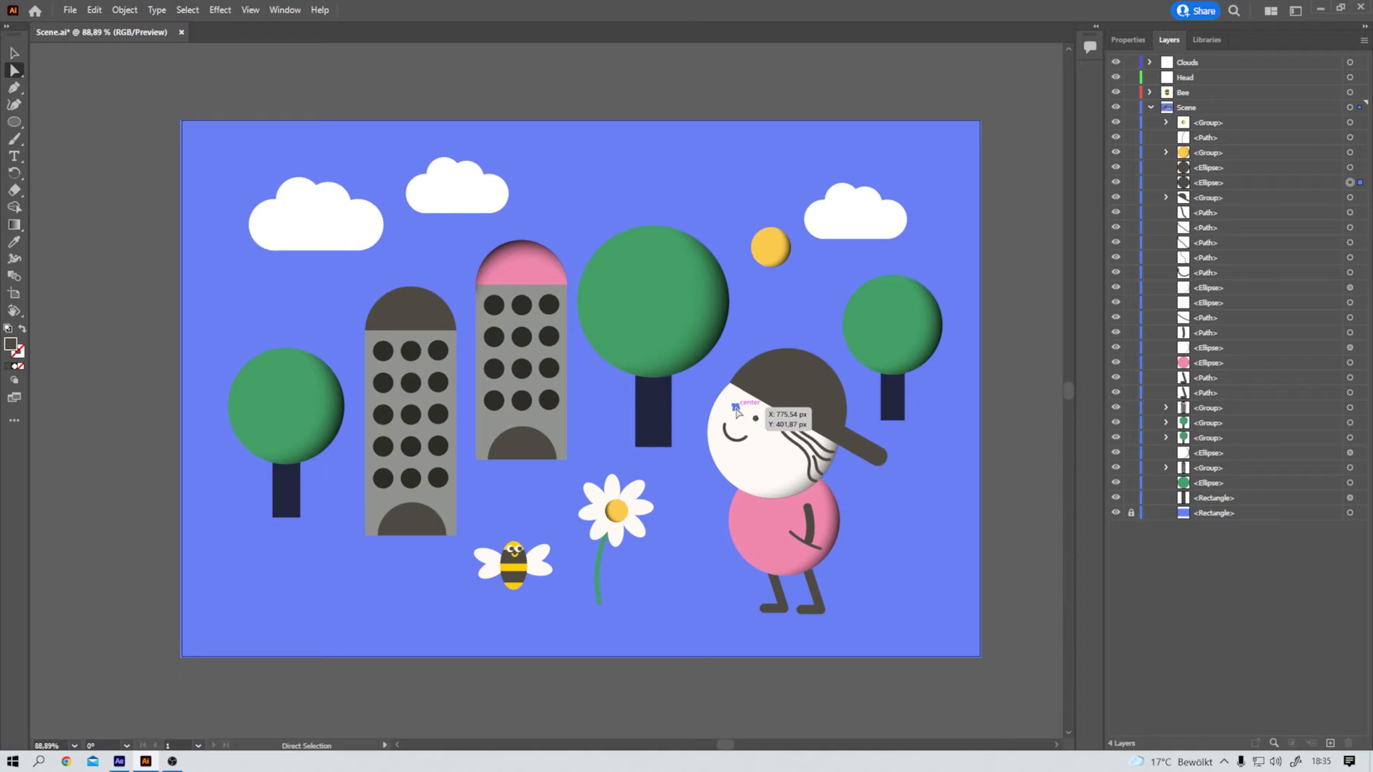
click(756, 420)
click(769, 469)
click(871, 456)
click(796, 446)
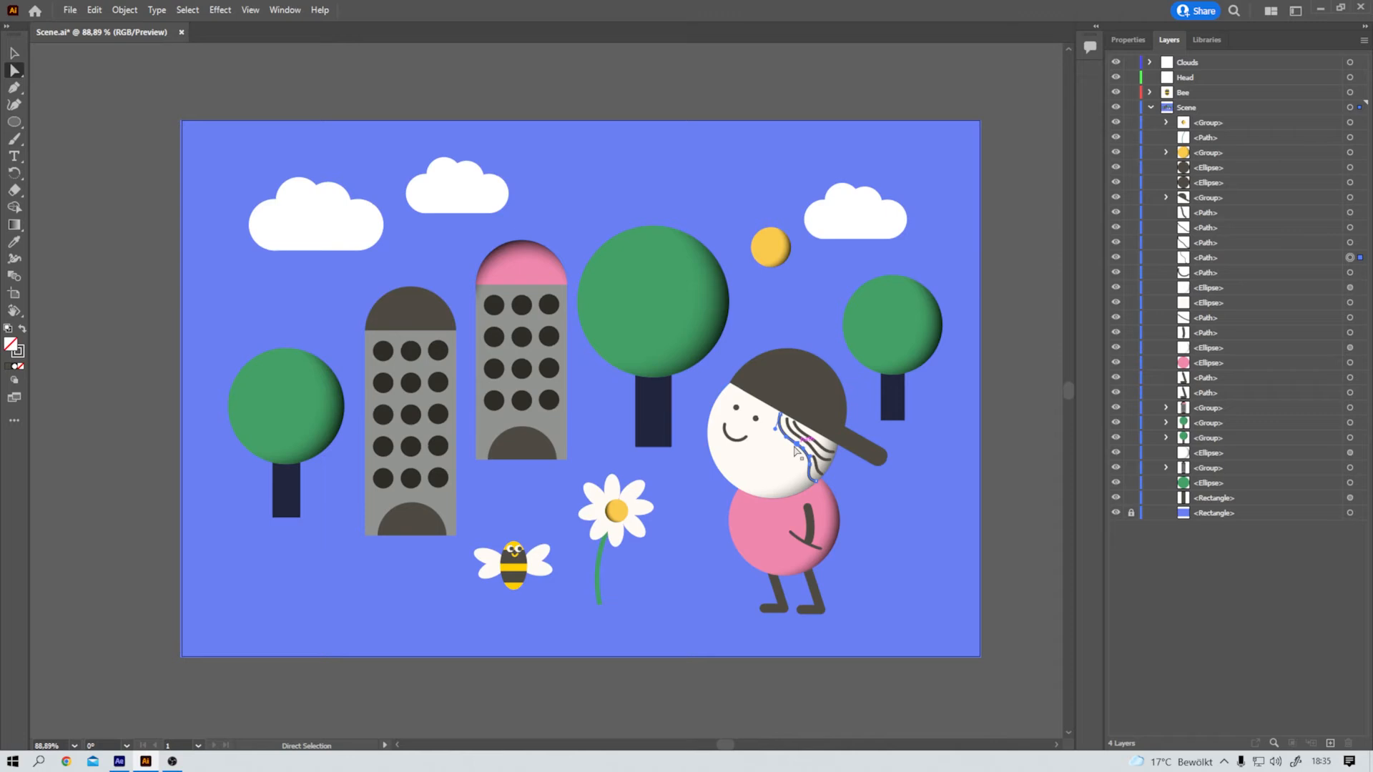
click(804, 380)
Step: Select all the character's head artwork, including the face, hair and cap, and group it
drag(858, 393, 707, 464)
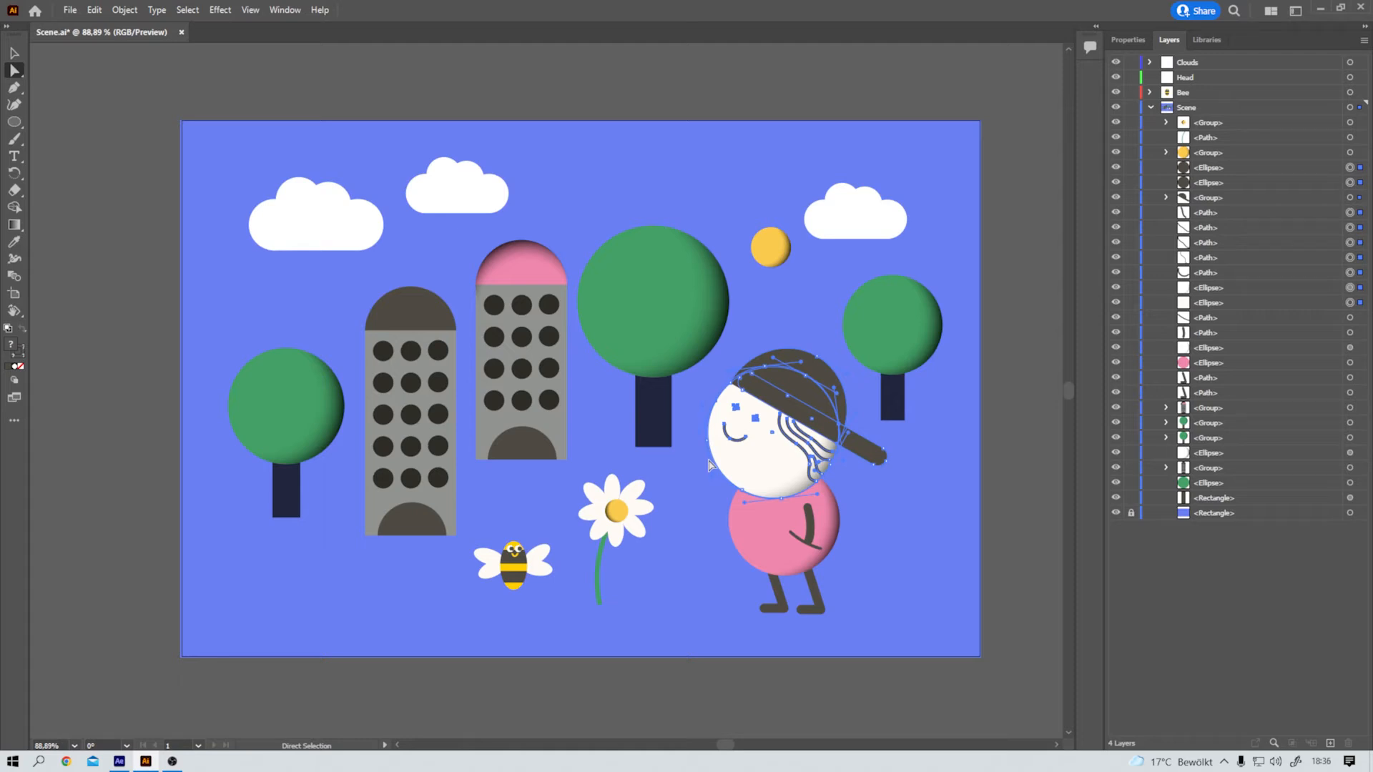
key(ctrl)
key(ctrl+g)
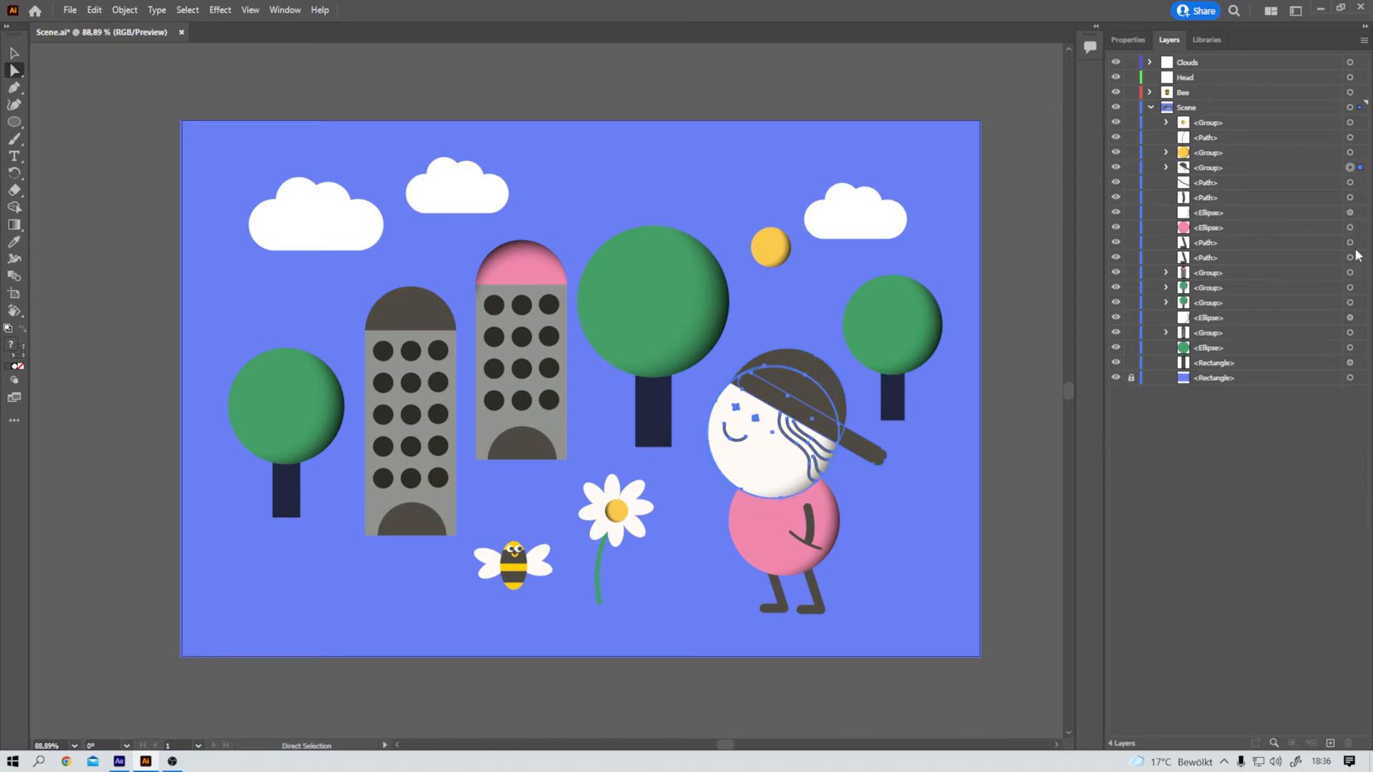
Step: Check the head group by toggling its visibility, move it into the Head layer, and save the file
click(1116, 169)
click(1117, 168)
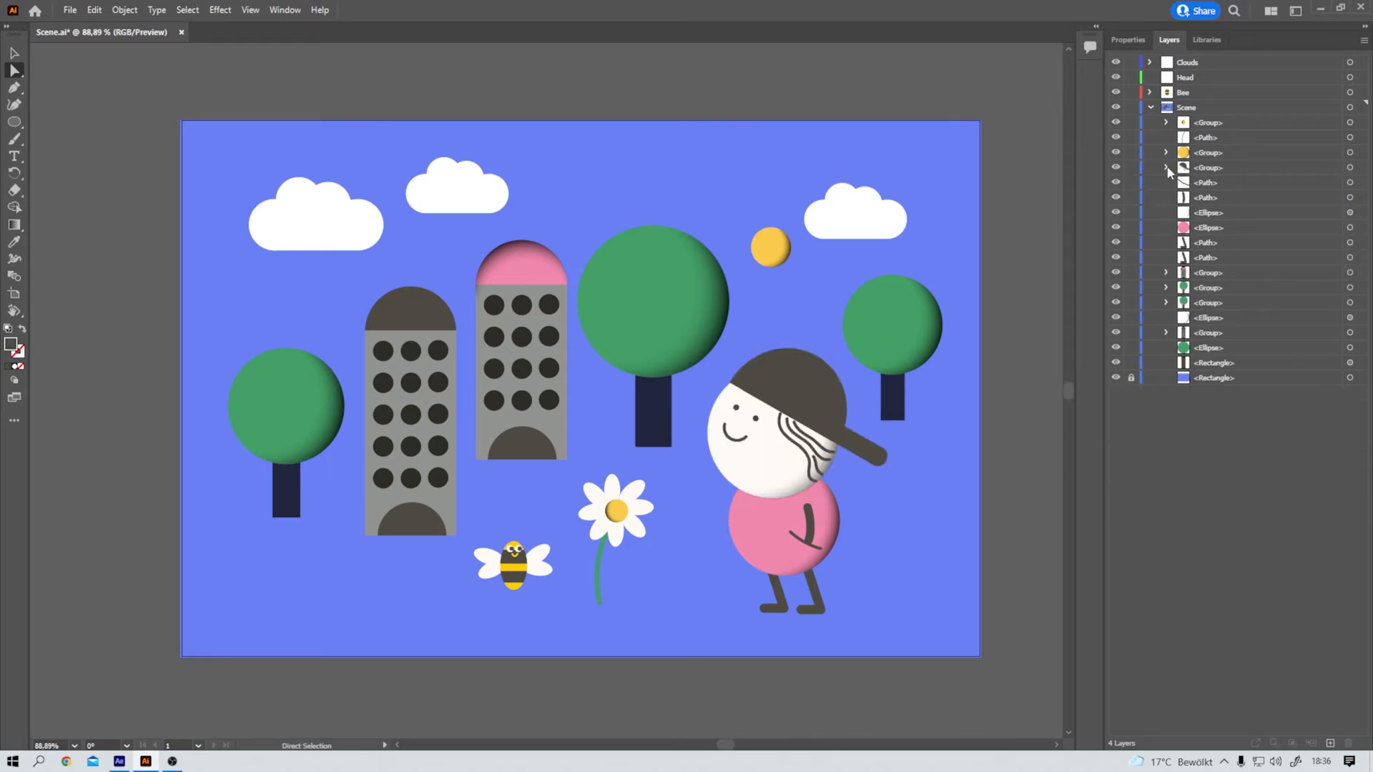
drag(1200, 167, 1190, 81)
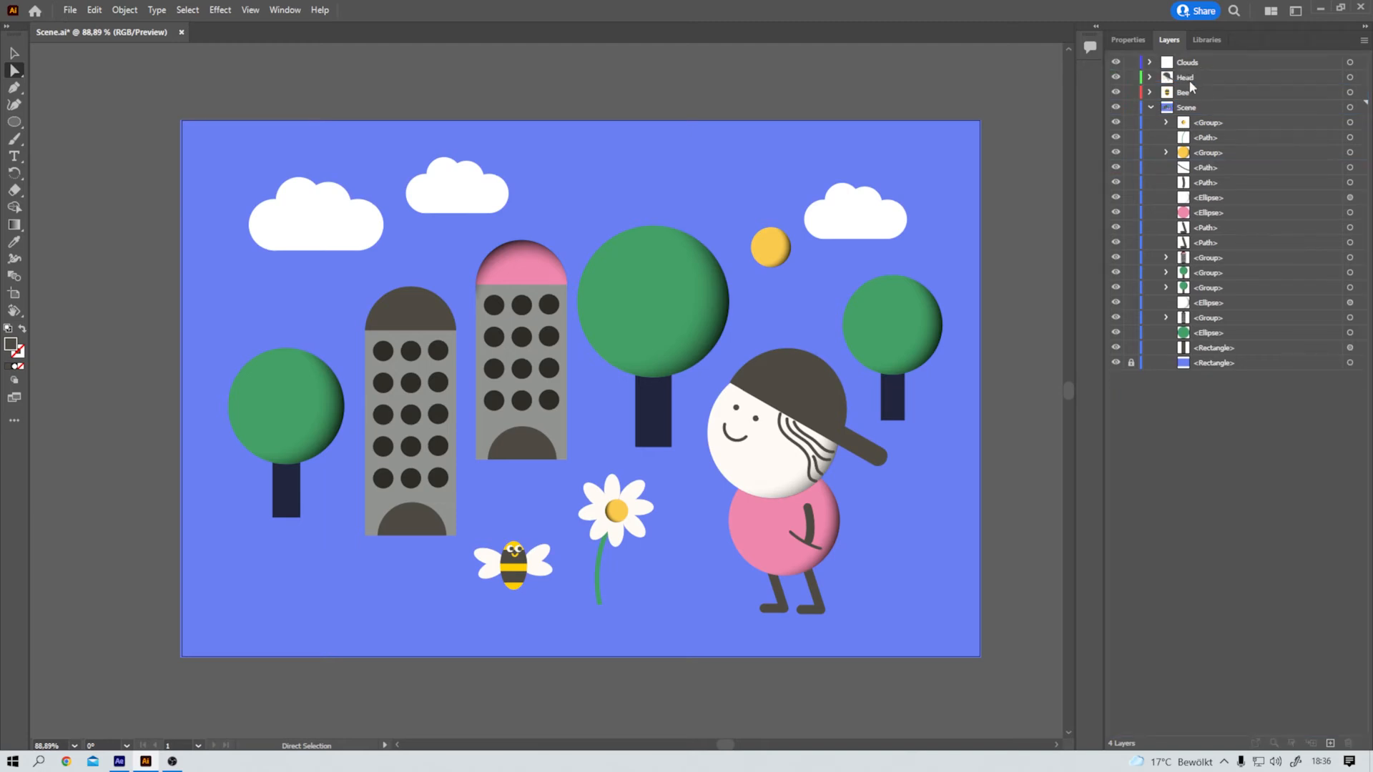
key(ctrl+s)
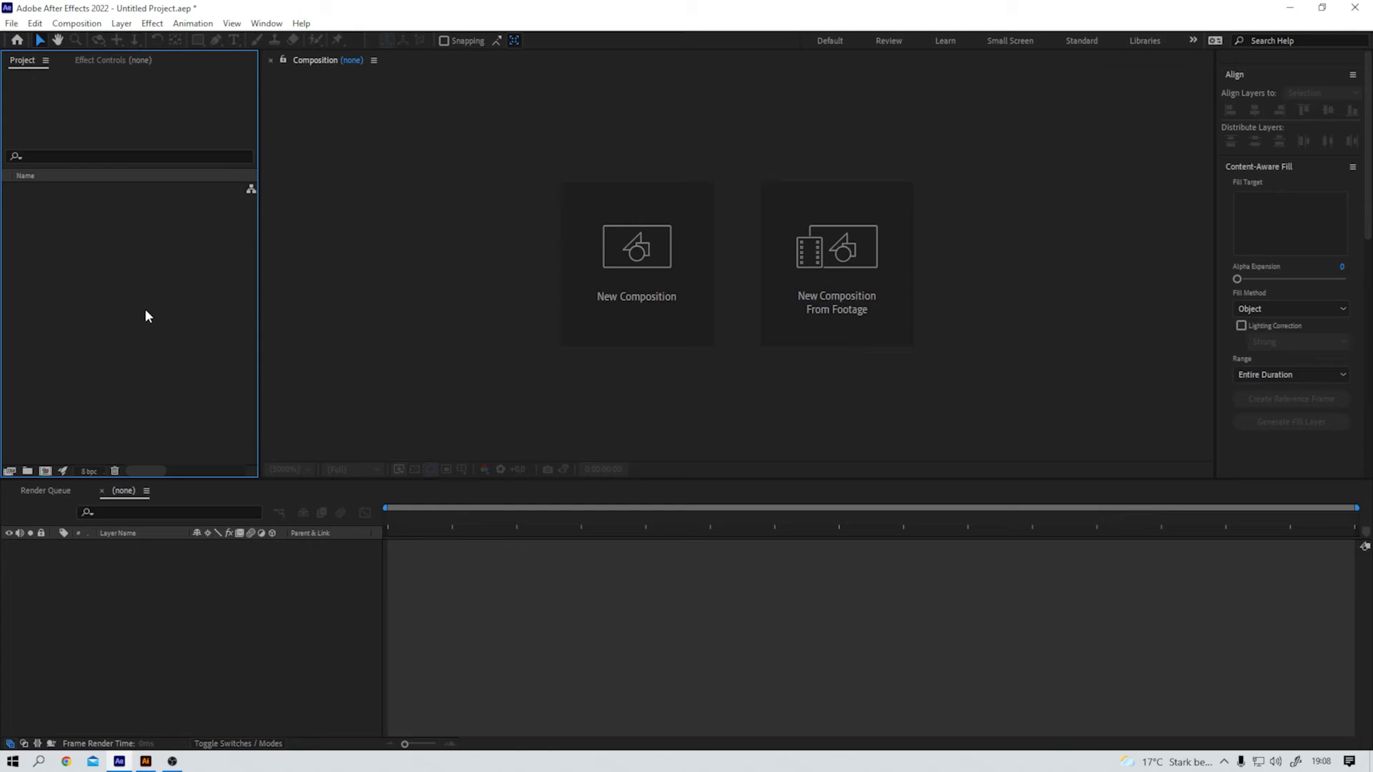
Step: Switch to After Effects, import the Scene Illustrator file as Composition, and open the Scene composition
double_click(144, 307)
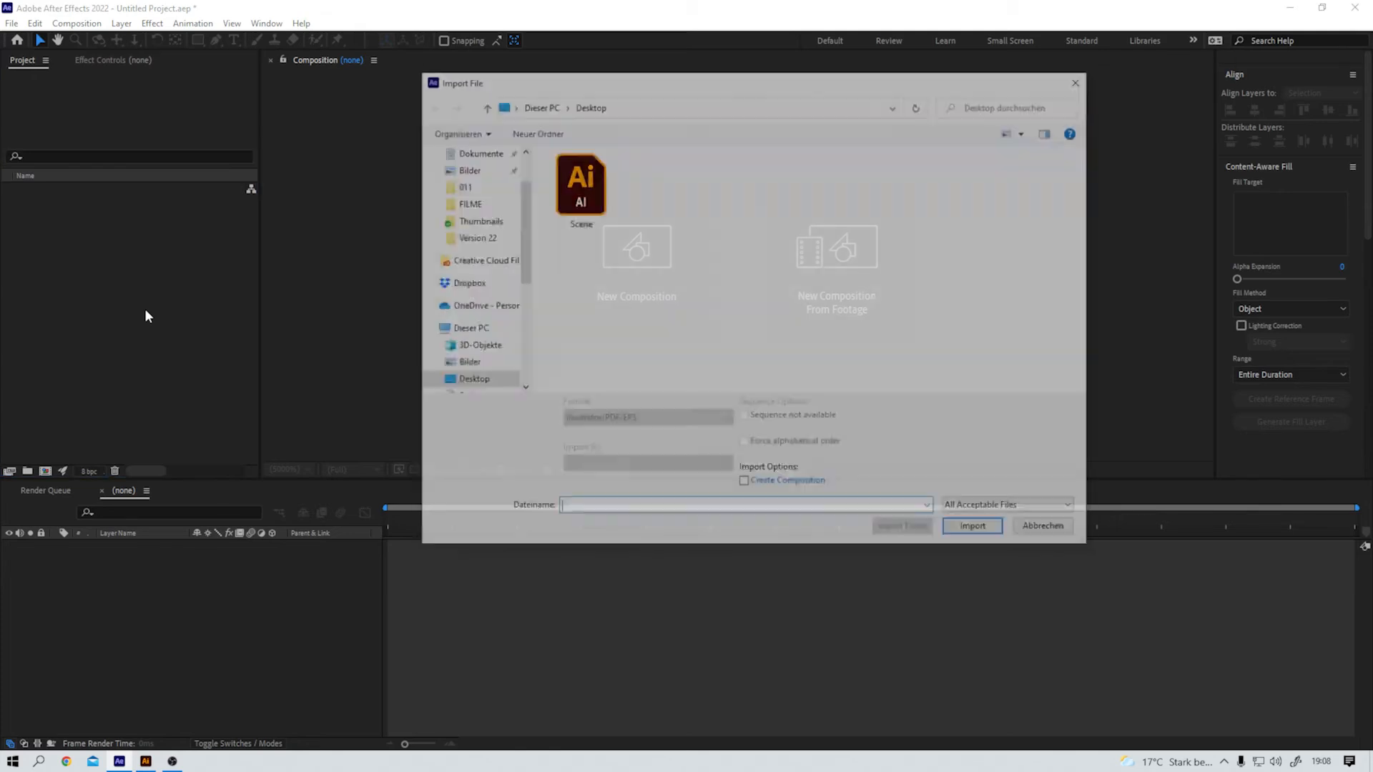
click(579, 188)
click(615, 465)
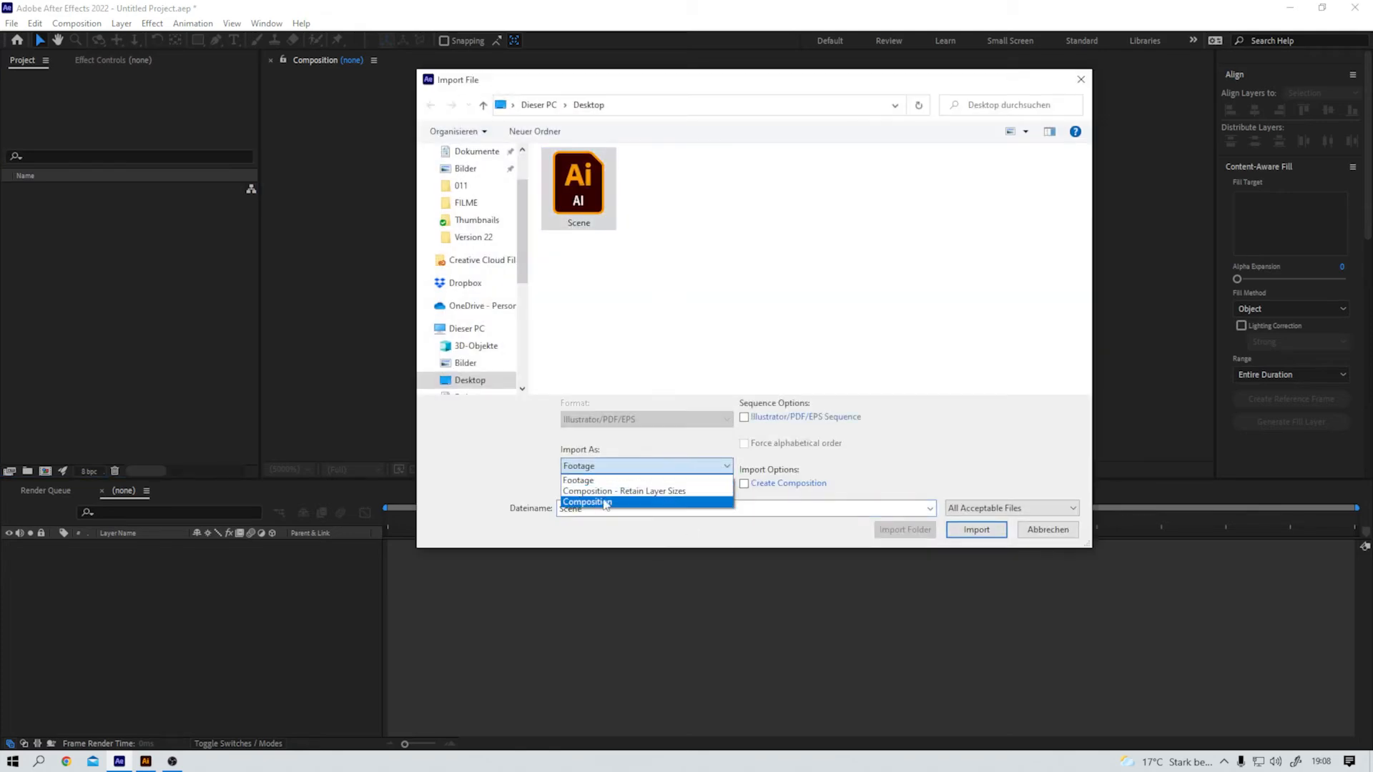
click(606, 502)
key(Return)
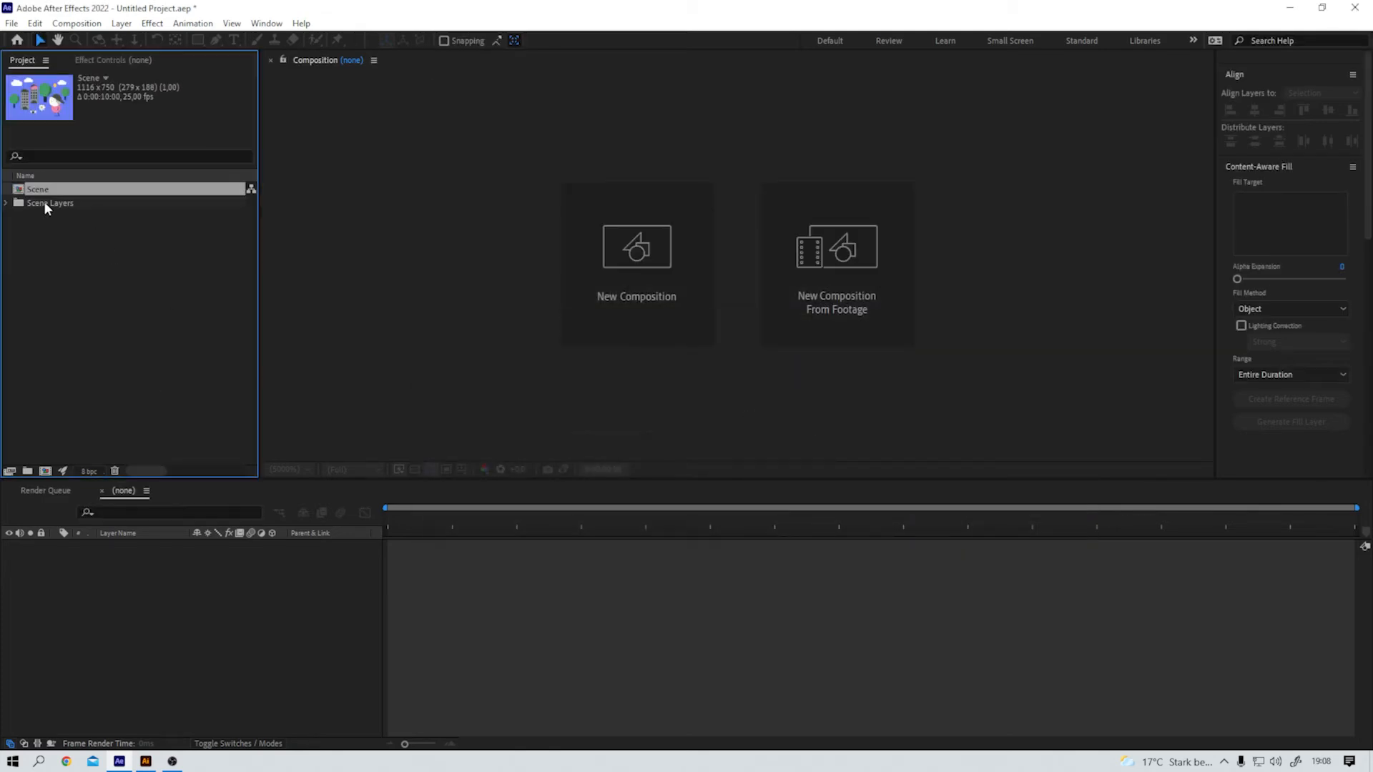
double_click(24, 190)
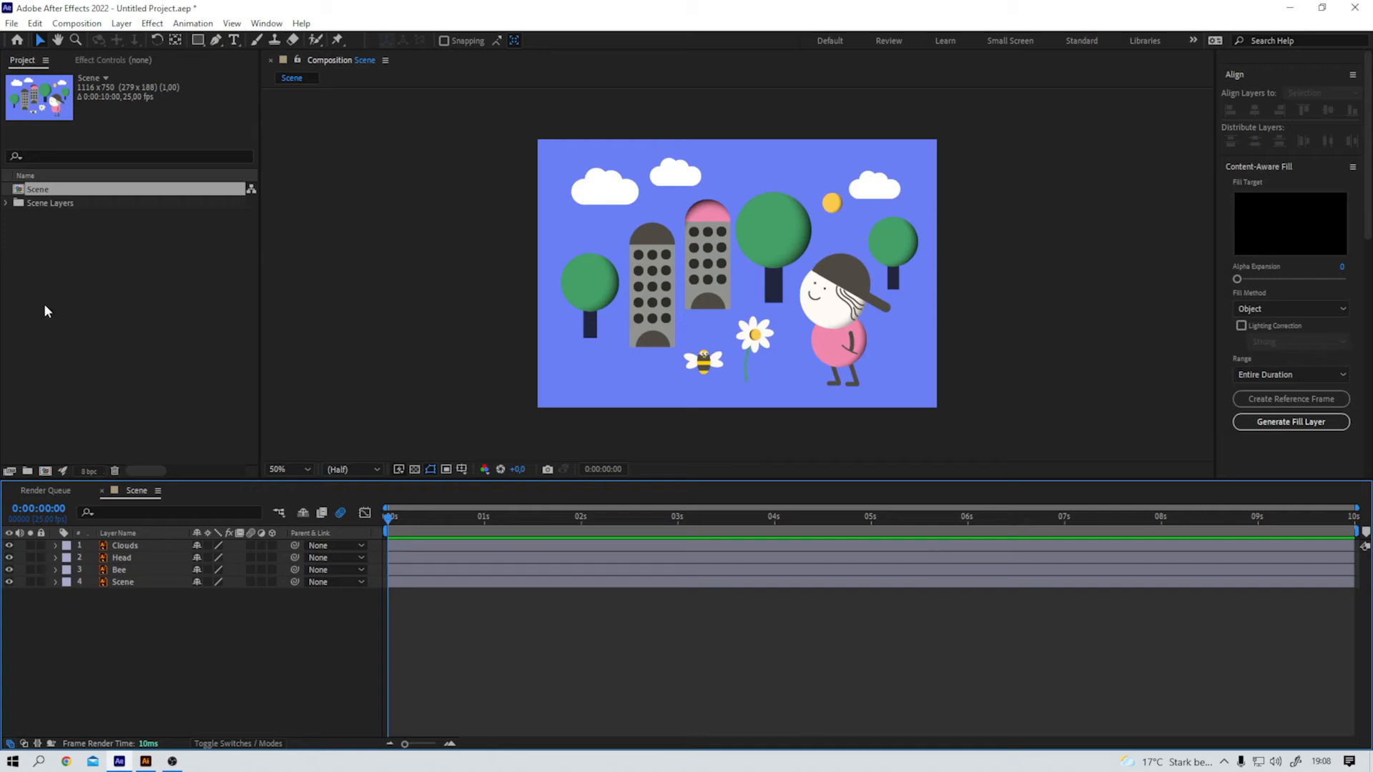
Step: Toggle the visibility of the Clouds, Head, Bee and Scene layers to check what artwork each contains
click(8, 545)
click(9, 545)
click(8, 558)
click(9, 557)
click(10, 570)
click(9, 570)
click(9, 581)
click(9, 581)
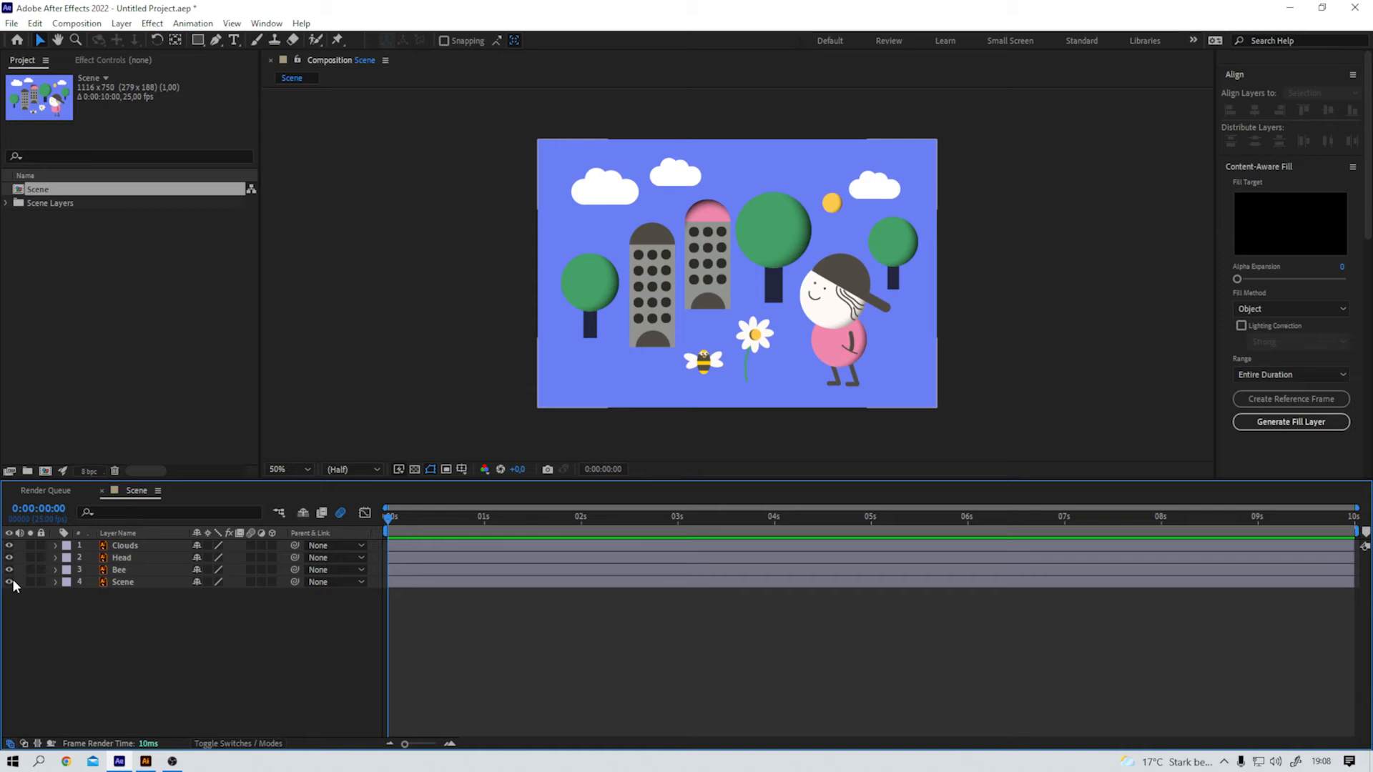
Step: Keyframe the Clouds layer's Position from 514, 375 at the composition's start to 754, 375 at 0:00:09:24
click(142, 548)
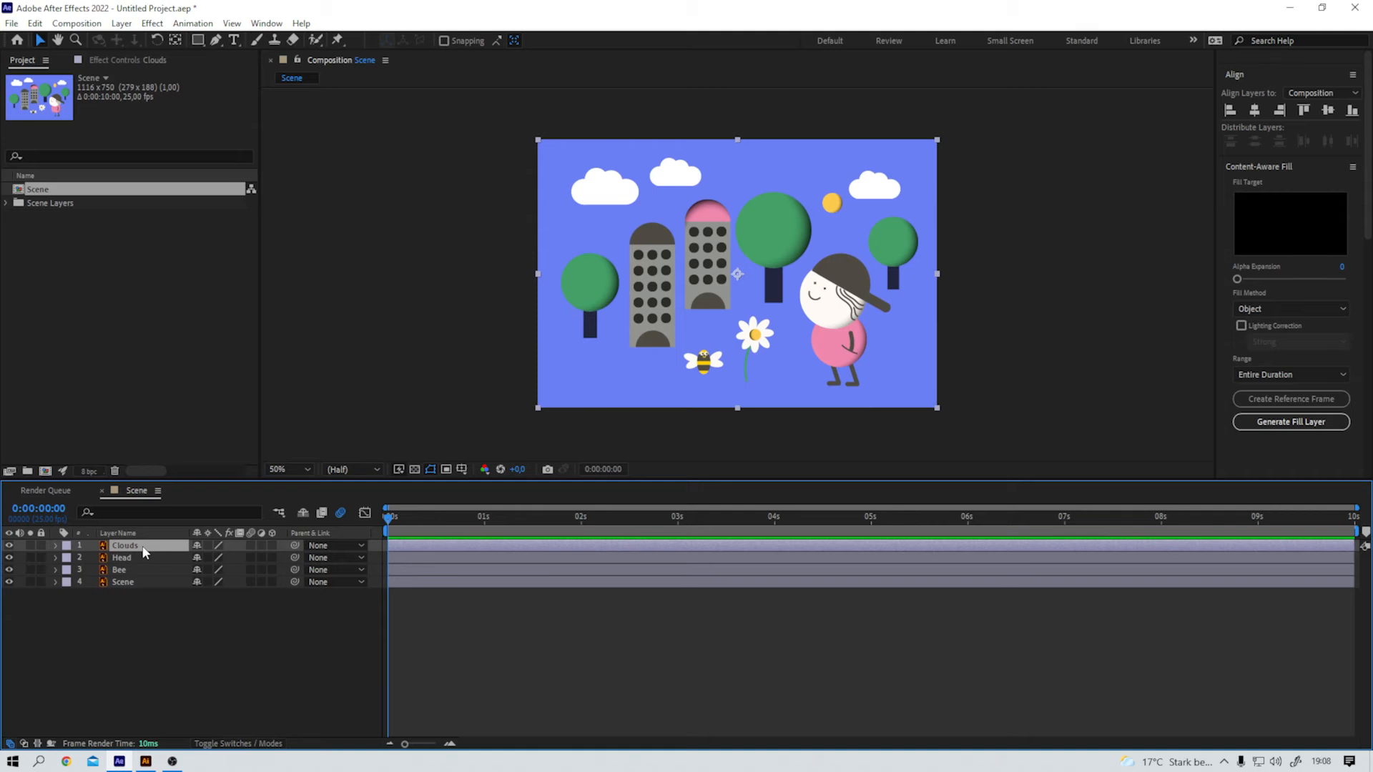
key(p)
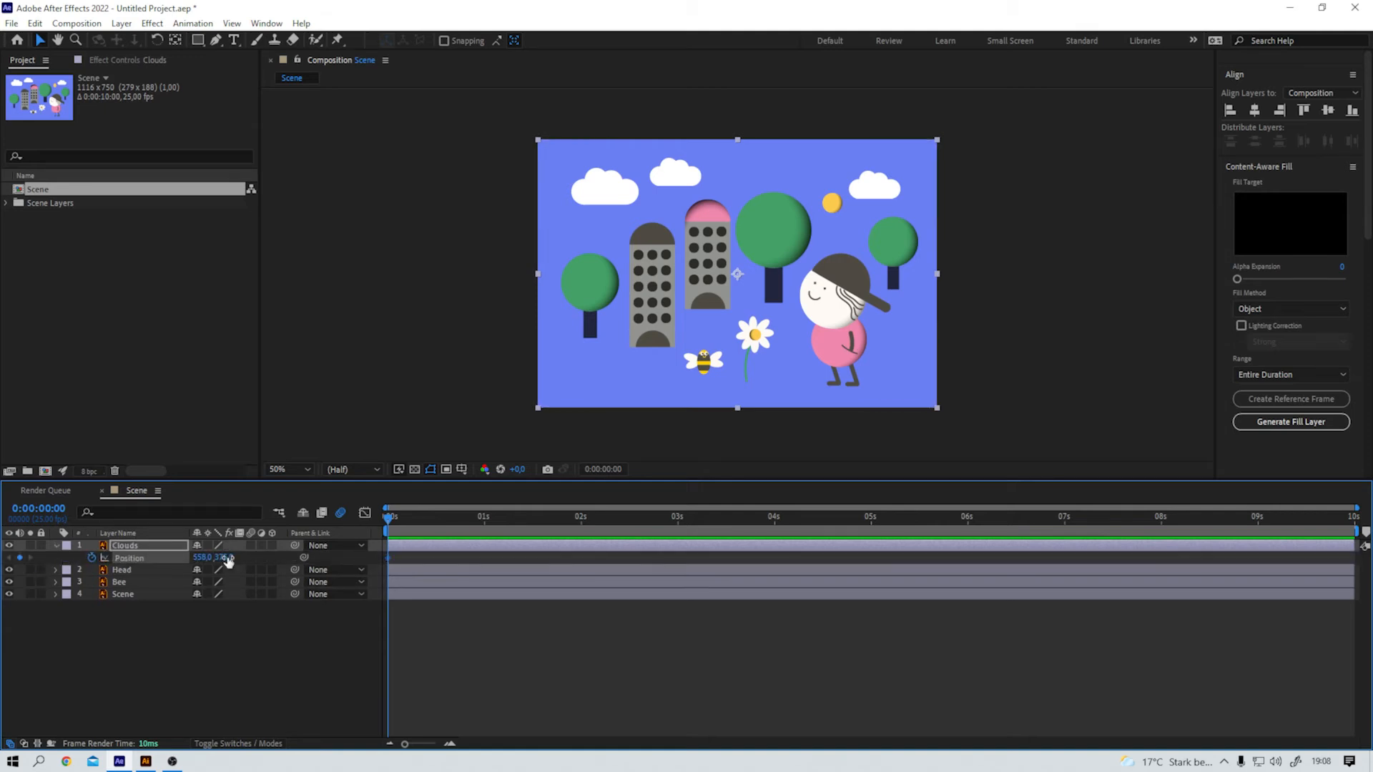
drag(201, 559, 170, 559)
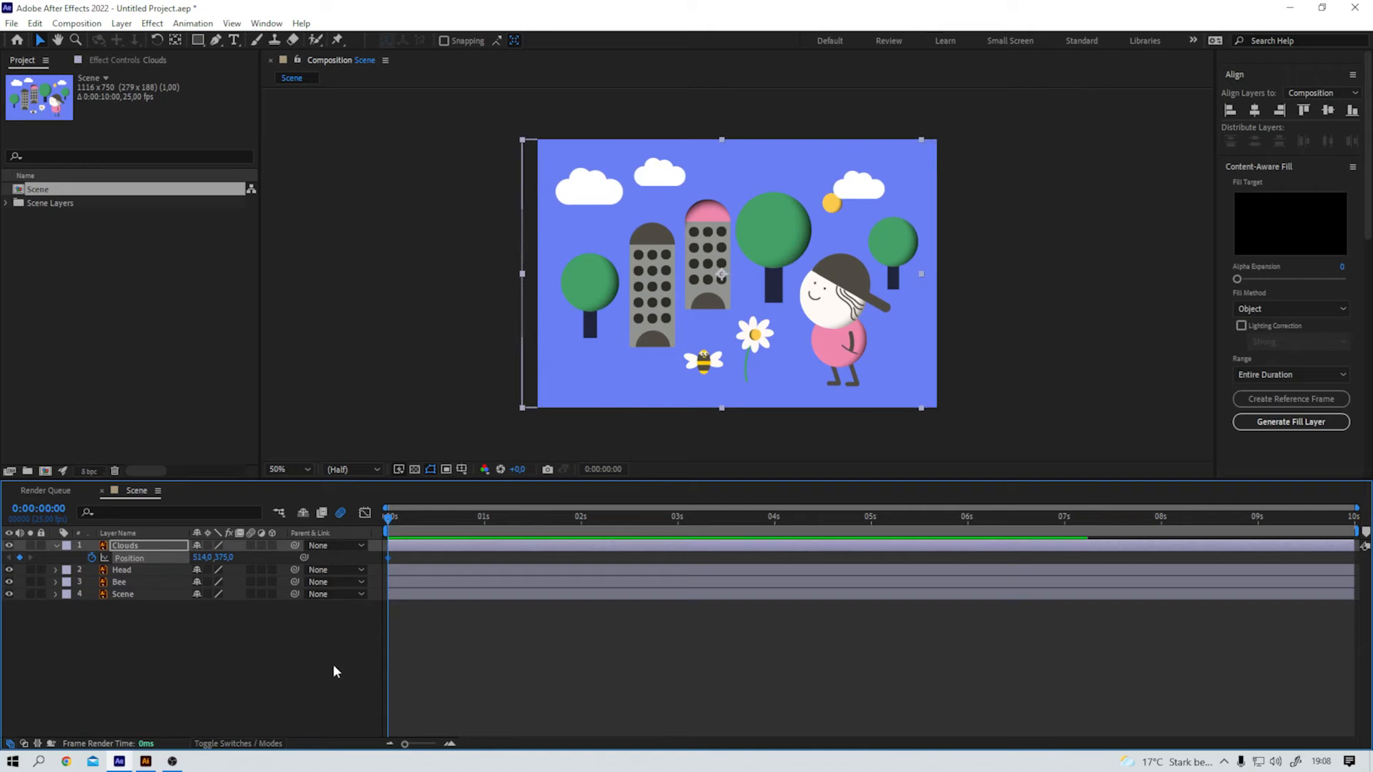
drag(390, 523, 1352, 523)
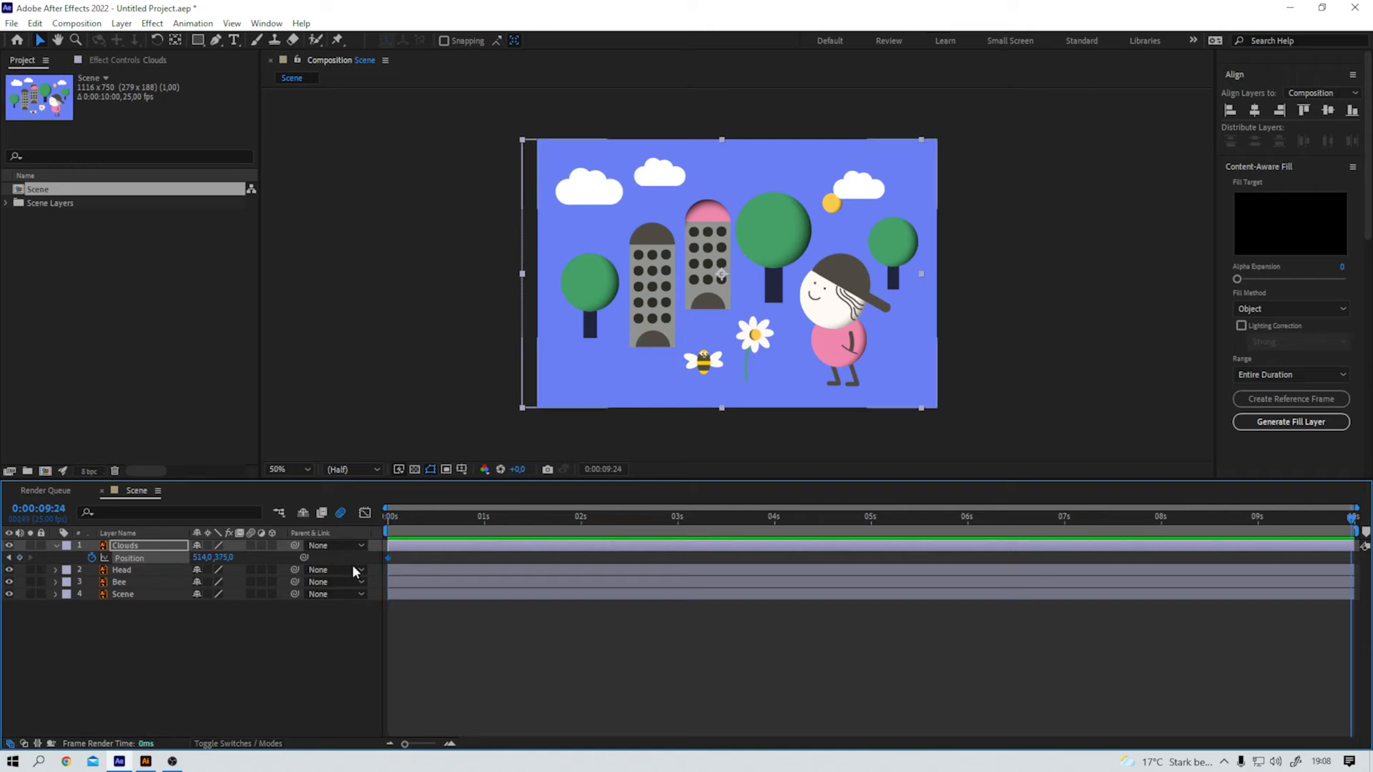
drag(202, 559, 367, 557)
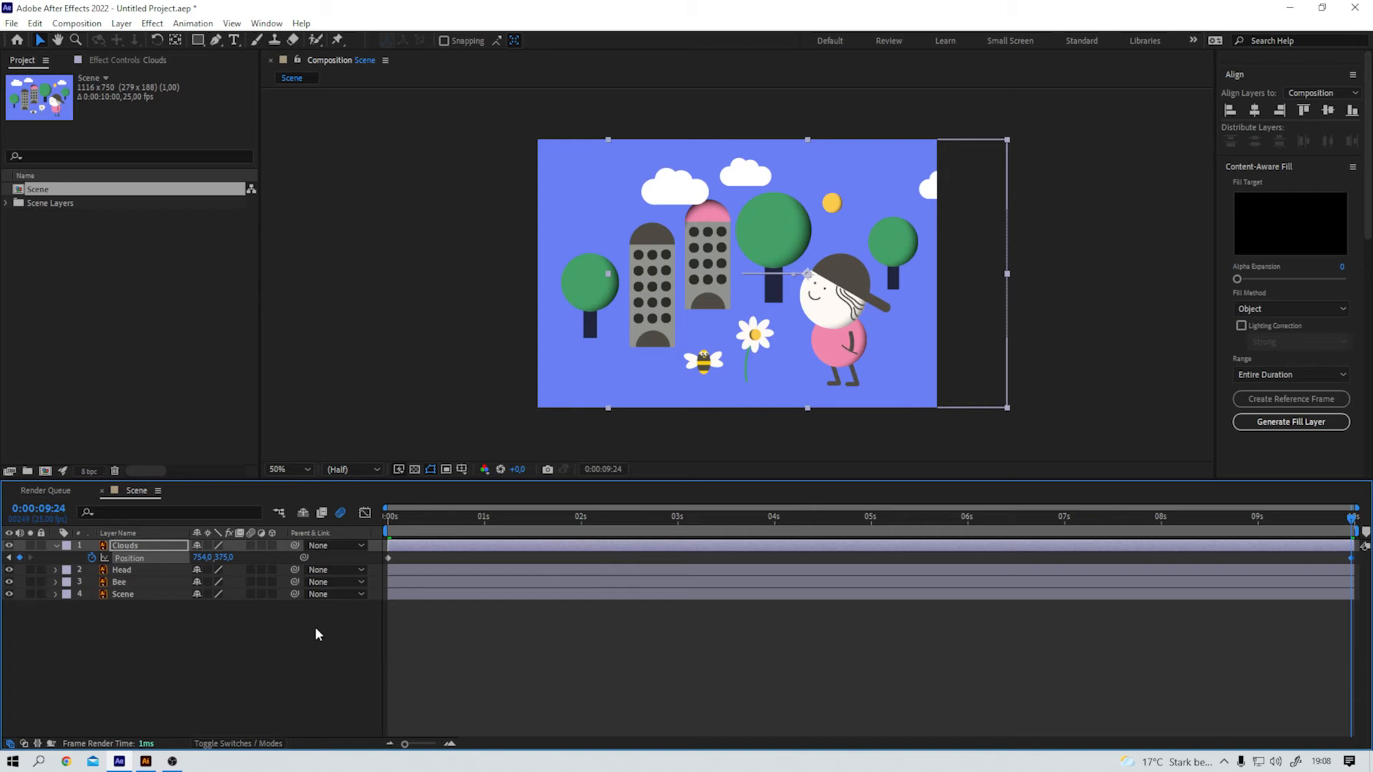
Step: Scrub through the cloud movement and enable motion blur for the Clouds layer, finishing at the composition's start
drag(1310, 522, 686, 560)
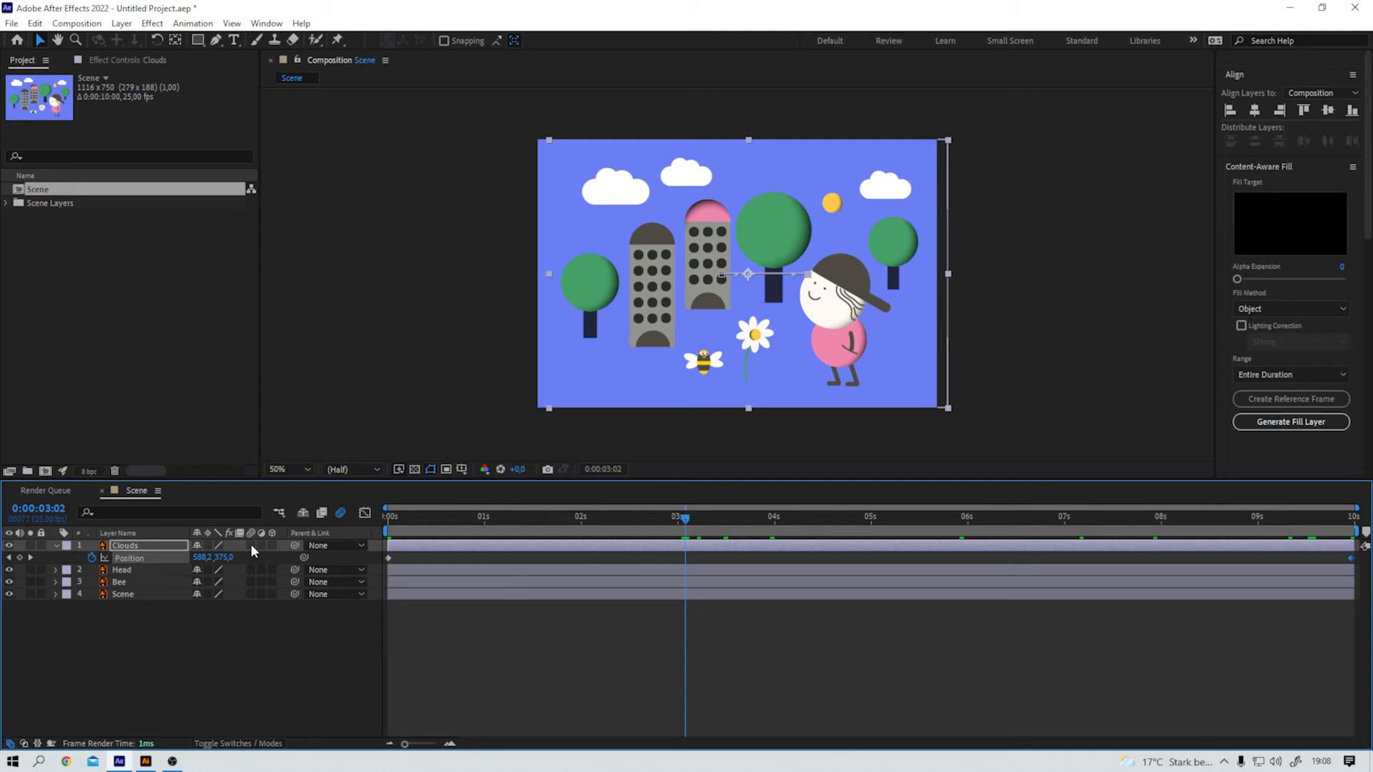
drag(698, 512, 740, 513)
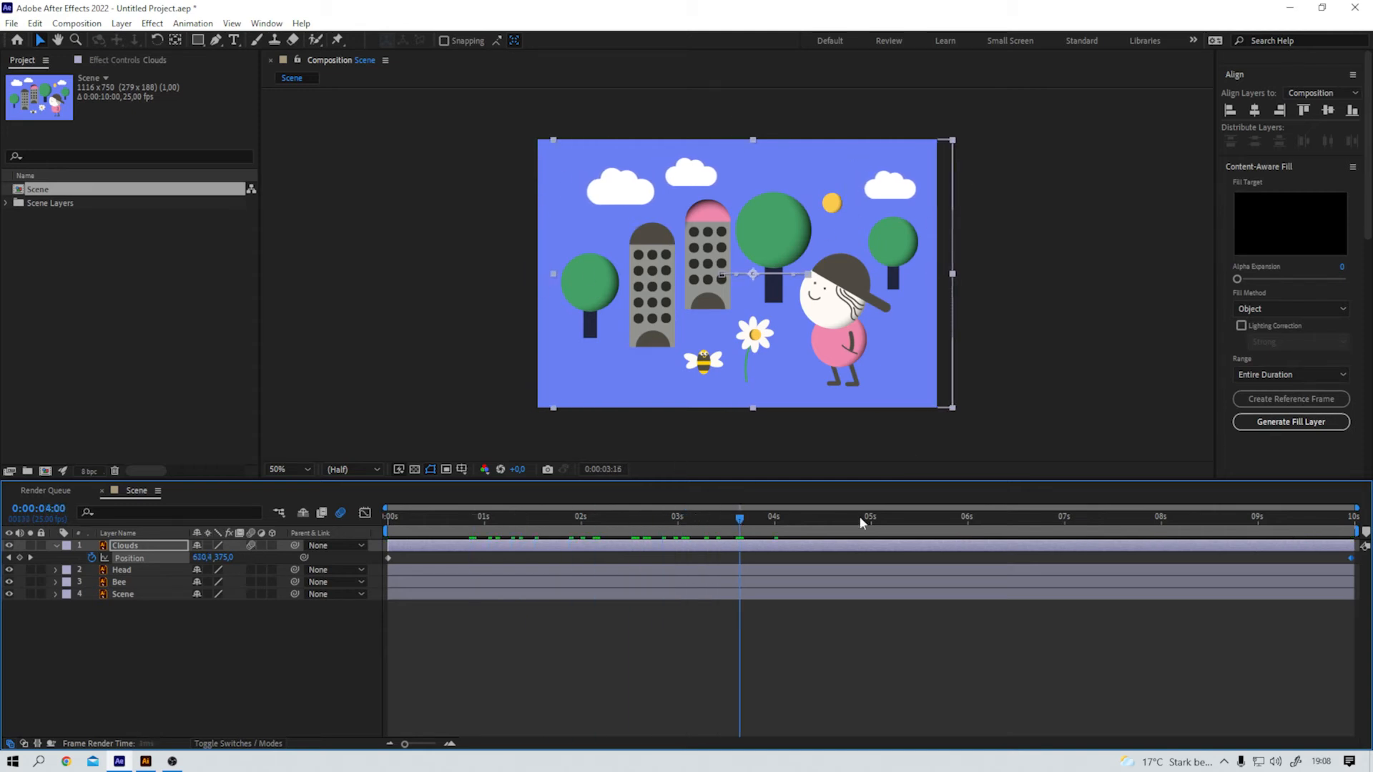
key(Home)
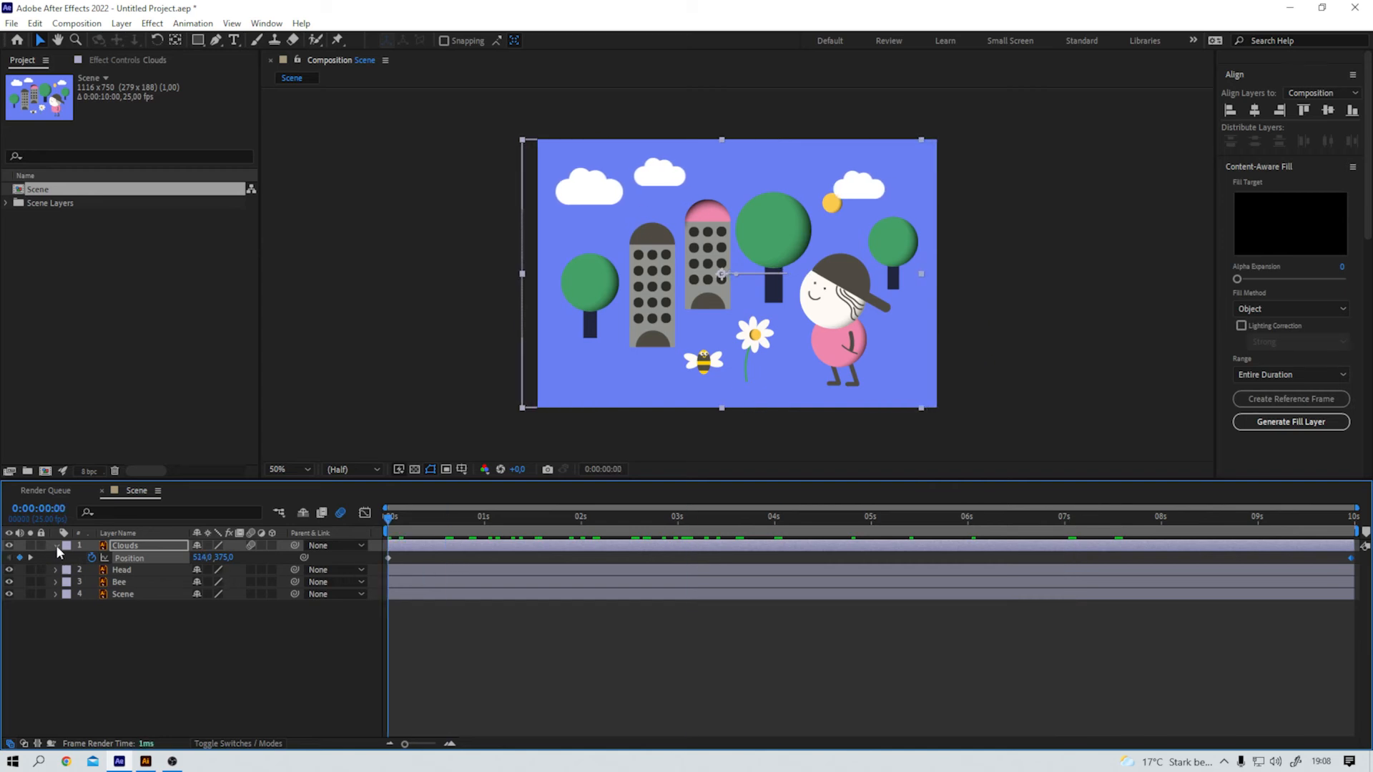
click(55, 546)
click(166, 629)
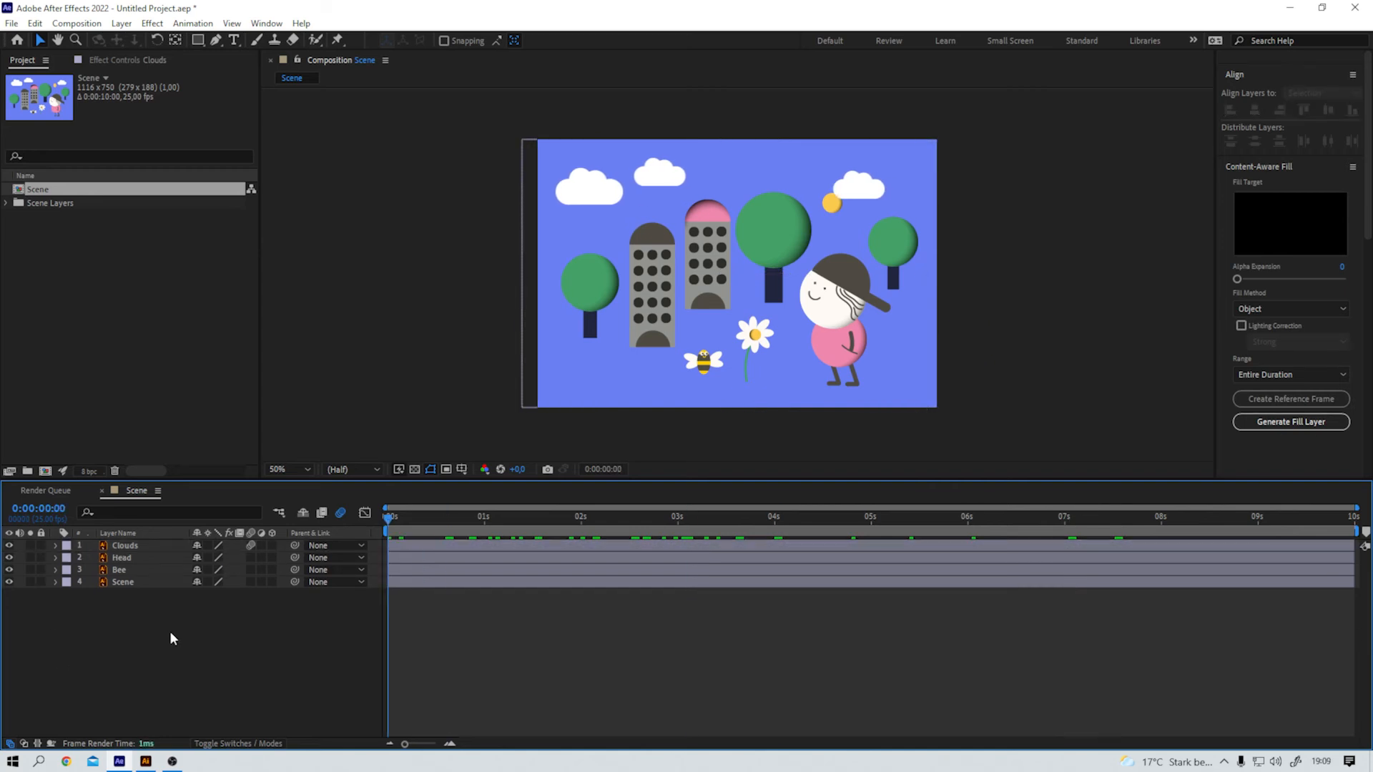
Step: Draw a curved flight path with the Pen tool from outside the scene's left edge, over the buildings, past the character to the flower
click(216, 40)
drag(494, 243, 457, 291)
mouse_move(662, 211)
mouse_down()
mouse_move(662, 242)
mouse_move(775, 235)
mouse_move(759, 272)
mouse_move(822, 312)
mouse_up()
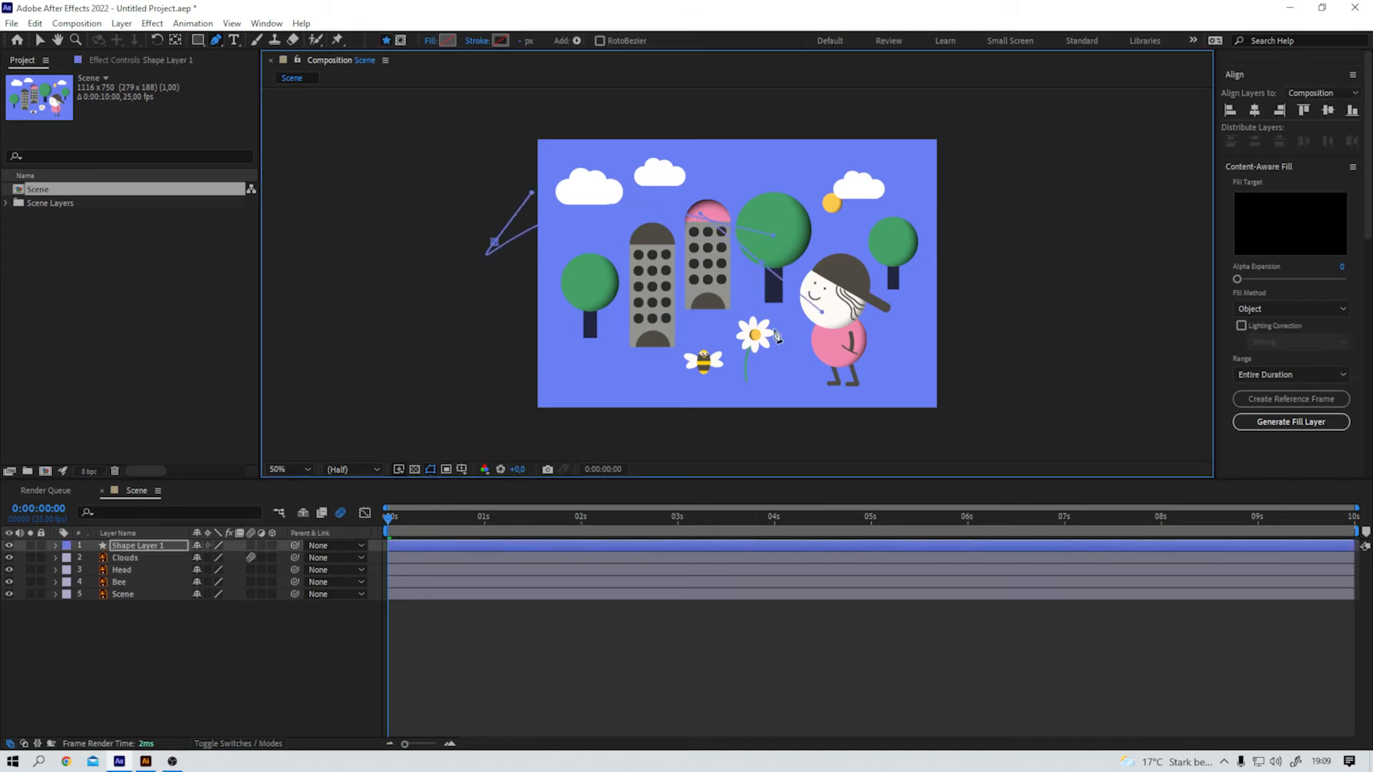
drag(824, 364, 801, 439)
Step: Expand Shape Layer 1's contents down to the Path property of Path 1 and copy it
click(56, 545)
click(68, 558)
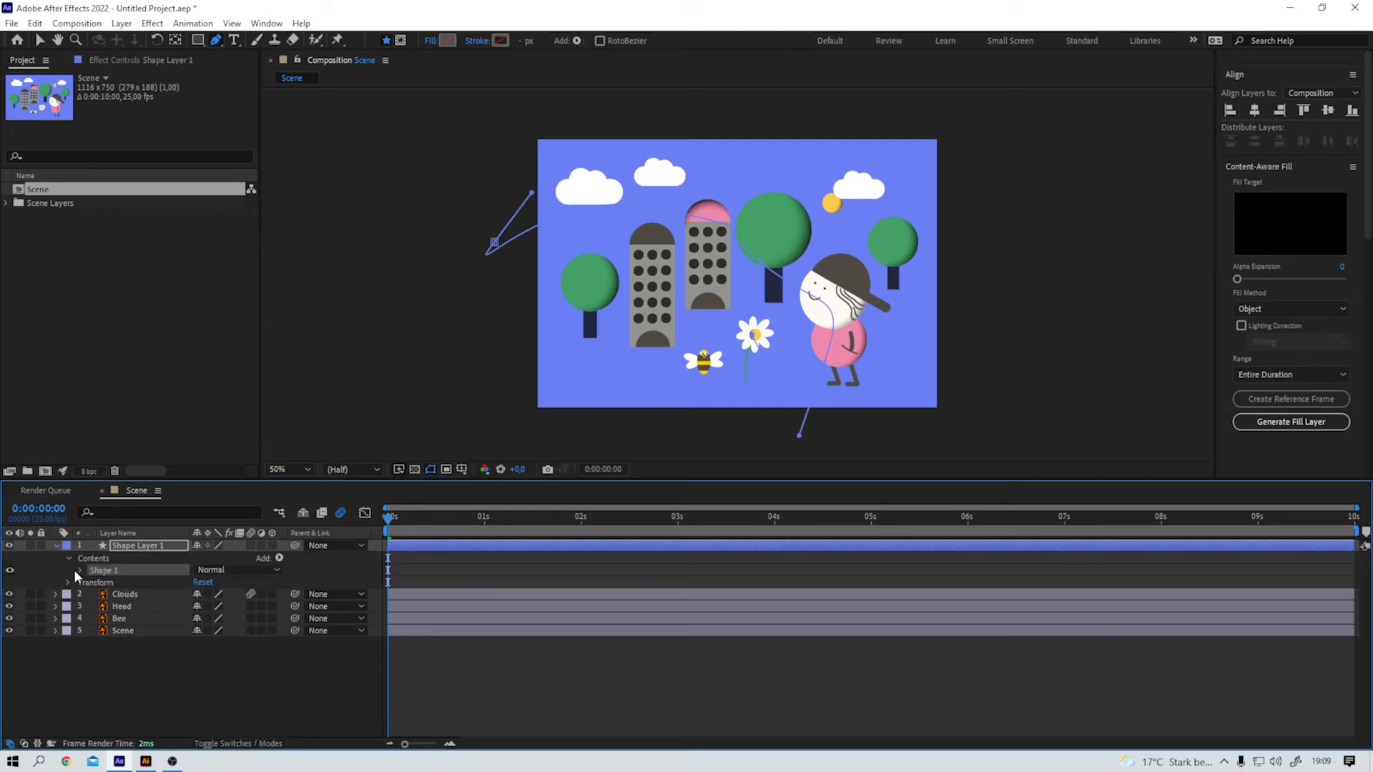
click(80, 570)
click(92, 582)
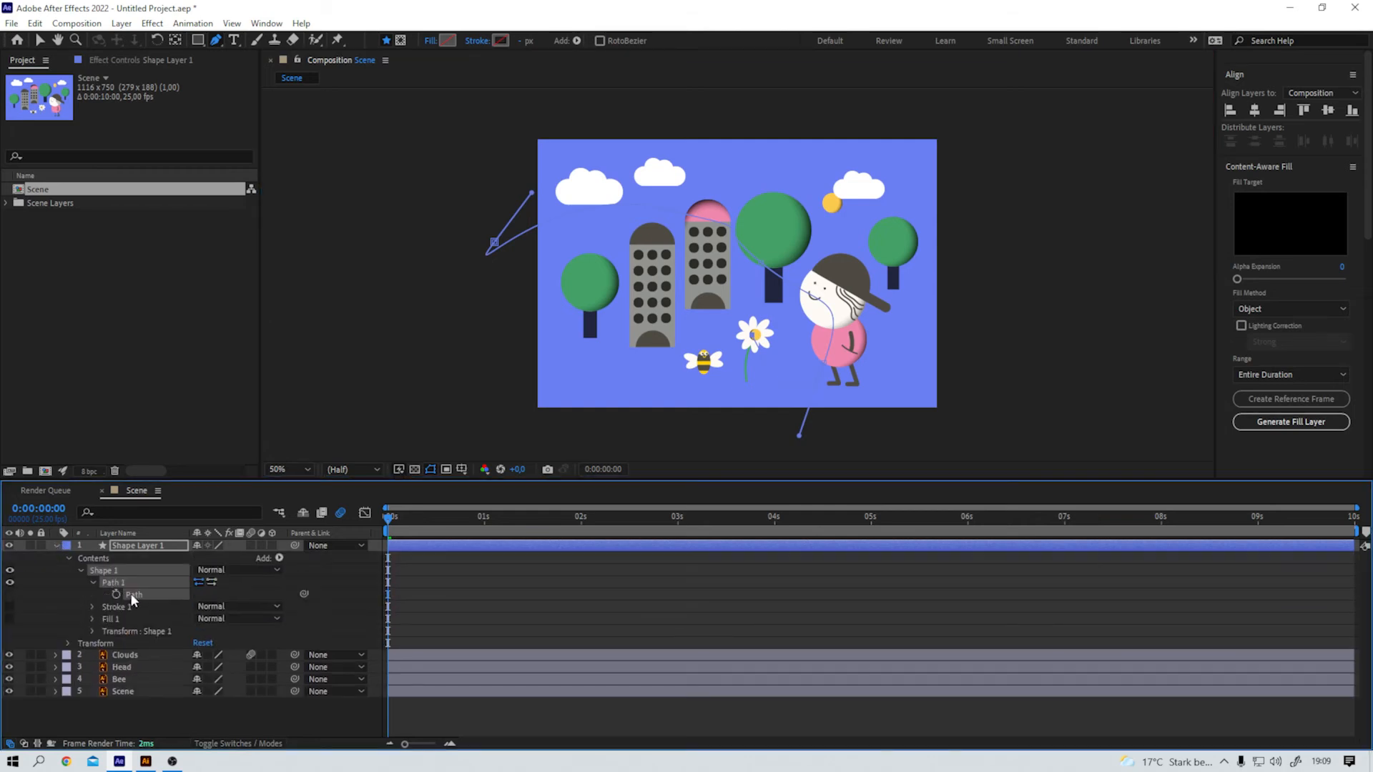
Step: Move the Bee layer's anchor point onto the centre of the bee with the Pan Behind tool
click(118, 680)
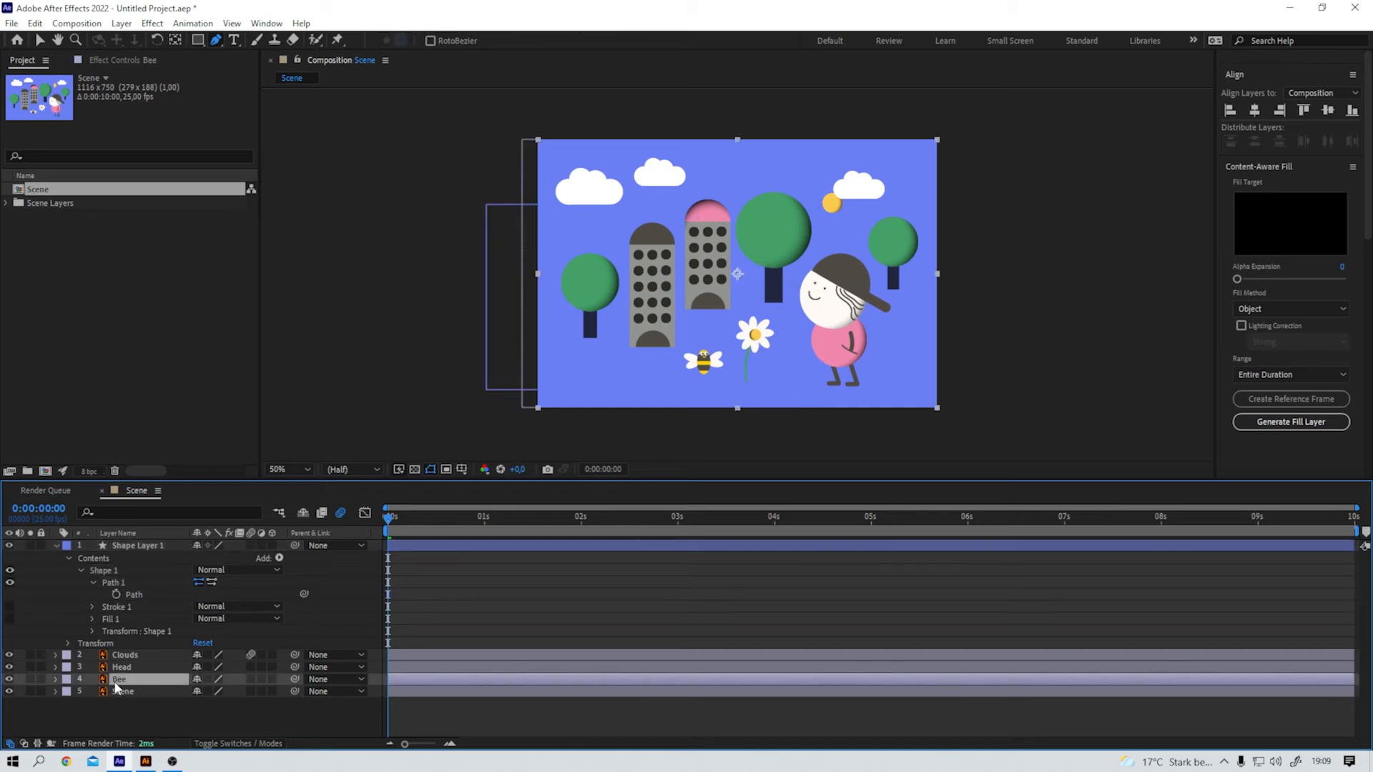
click(175, 39)
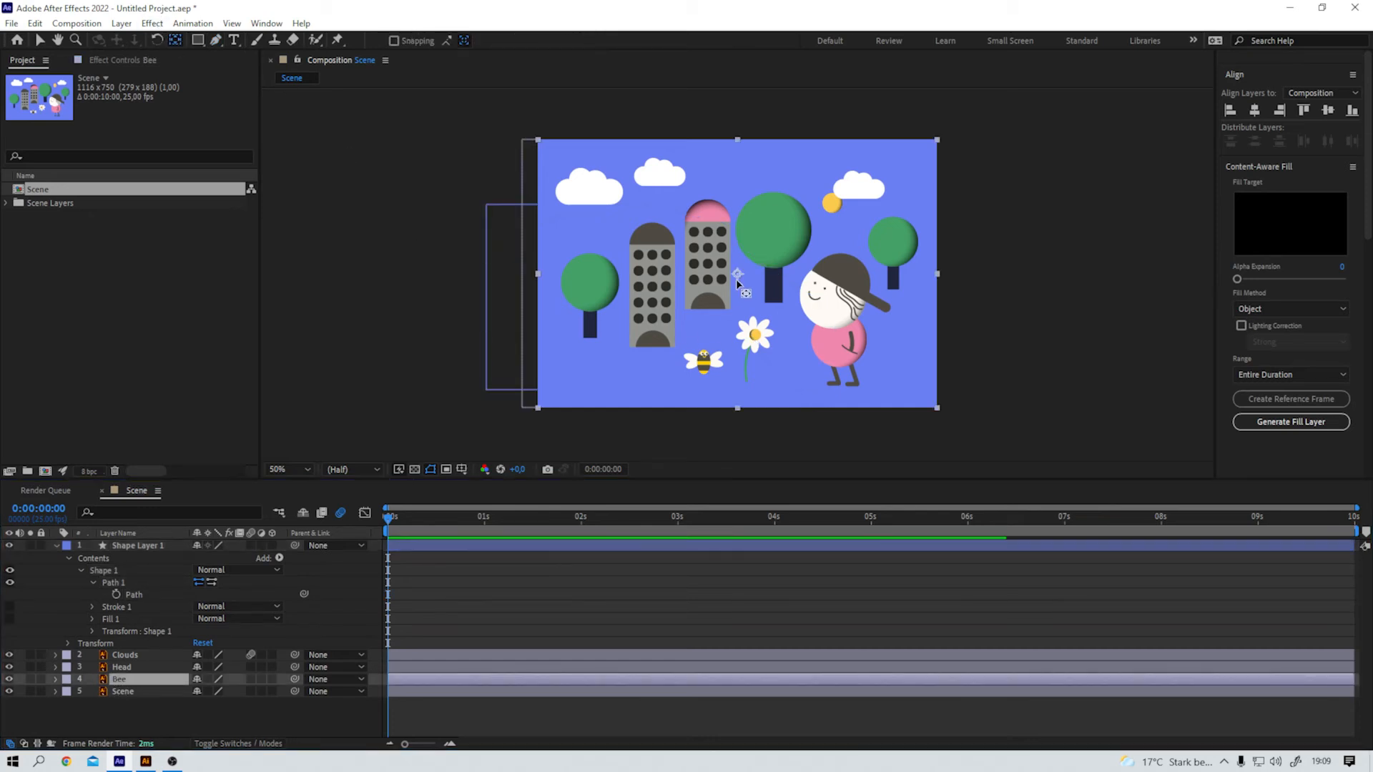
drag(737, 283, 703, 366)
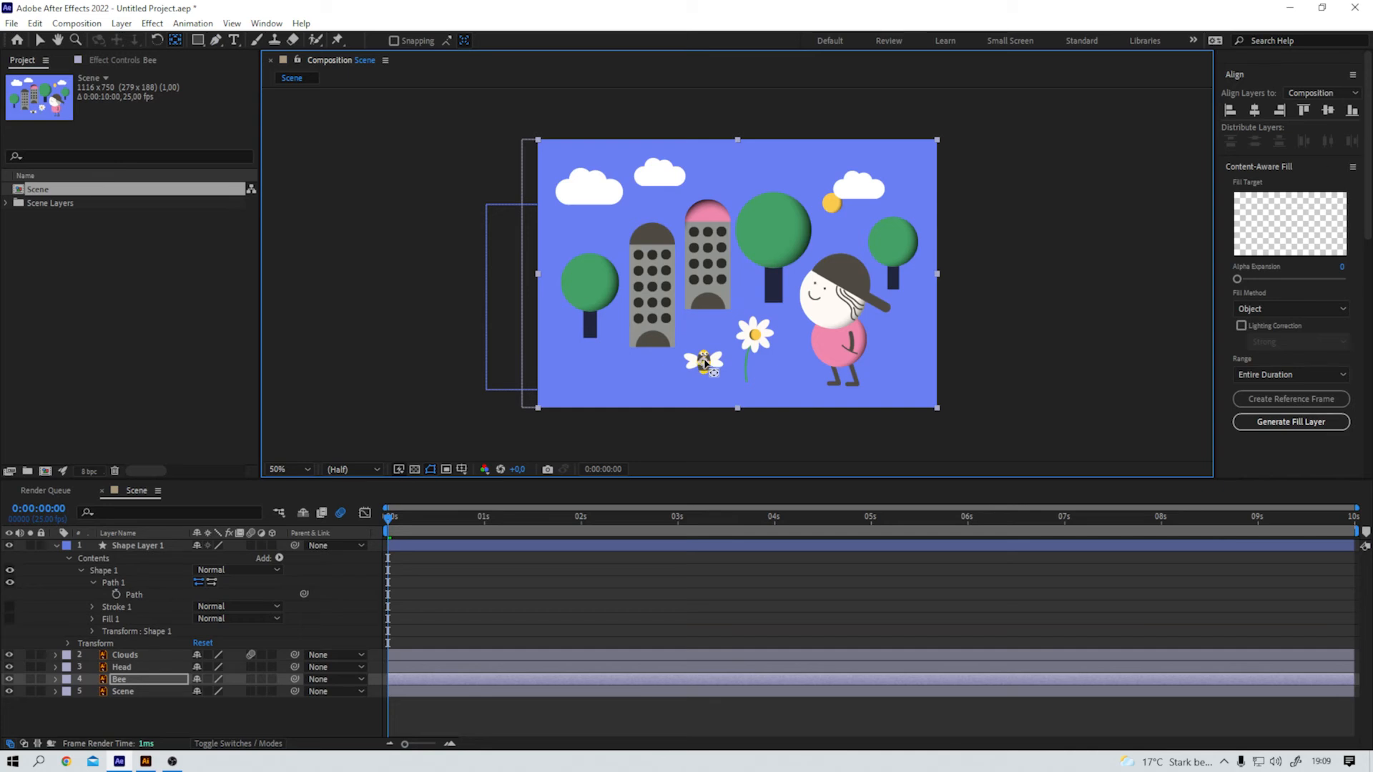
Step: Paste the copied path into the Bee layer's Position at 0:00:01:00 and collapse the shape layer's properties
click(123, 682)
key(p)
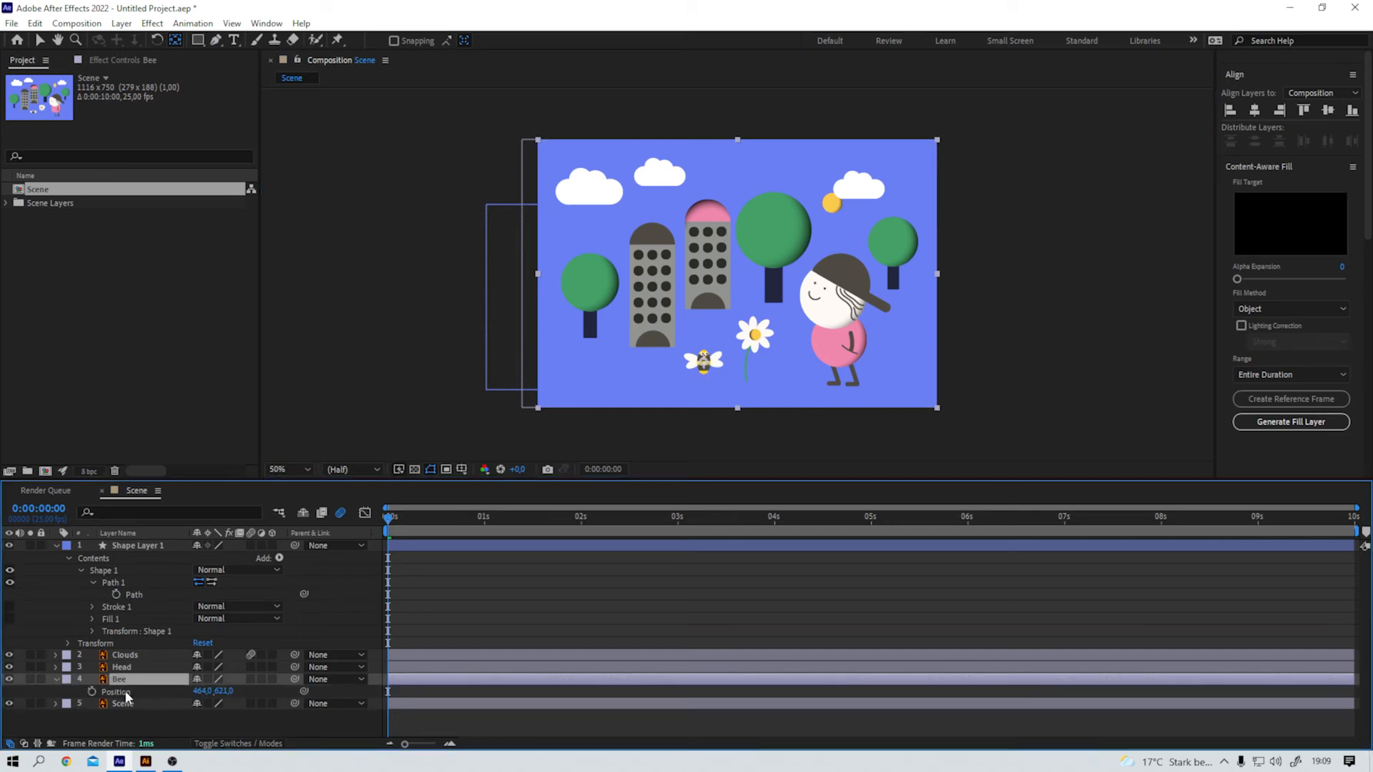
click(126, 692)
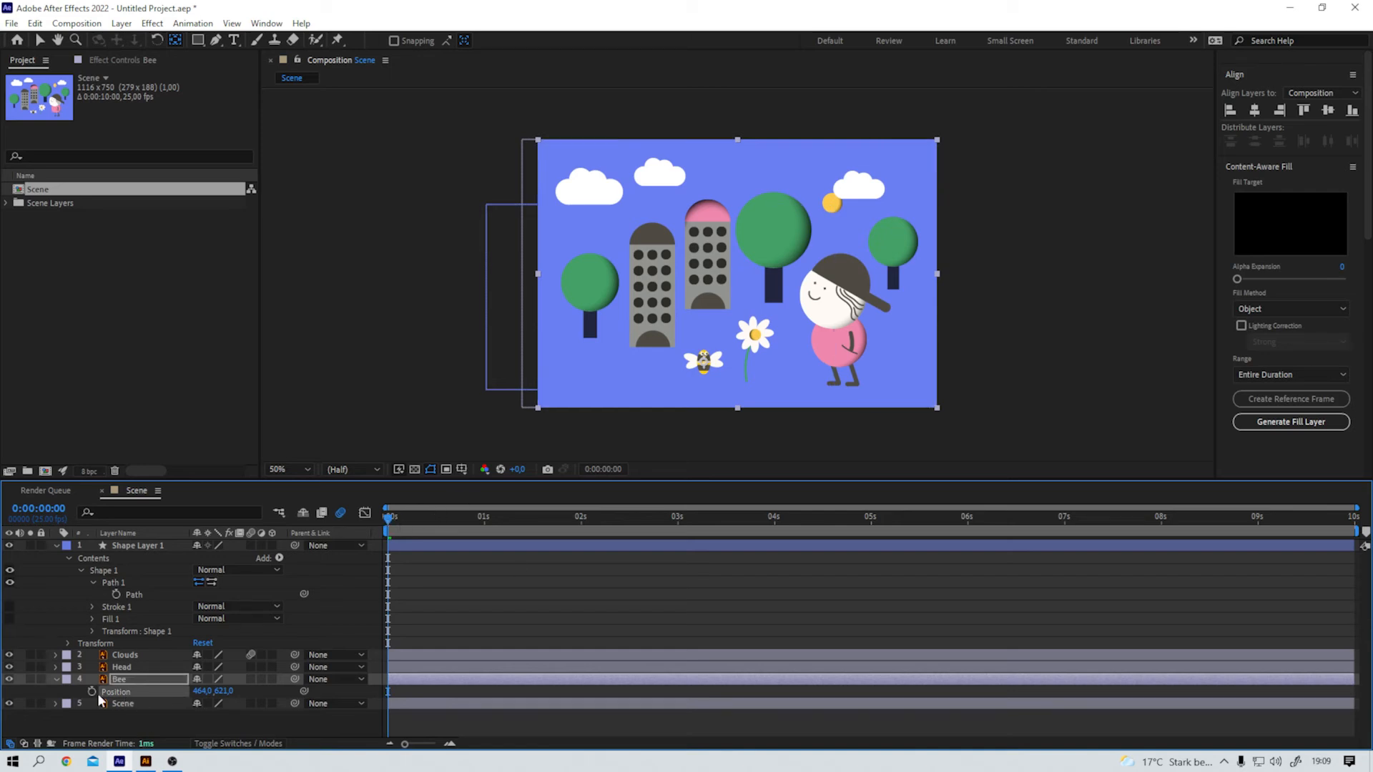
drag(389, 518, 484, 517)
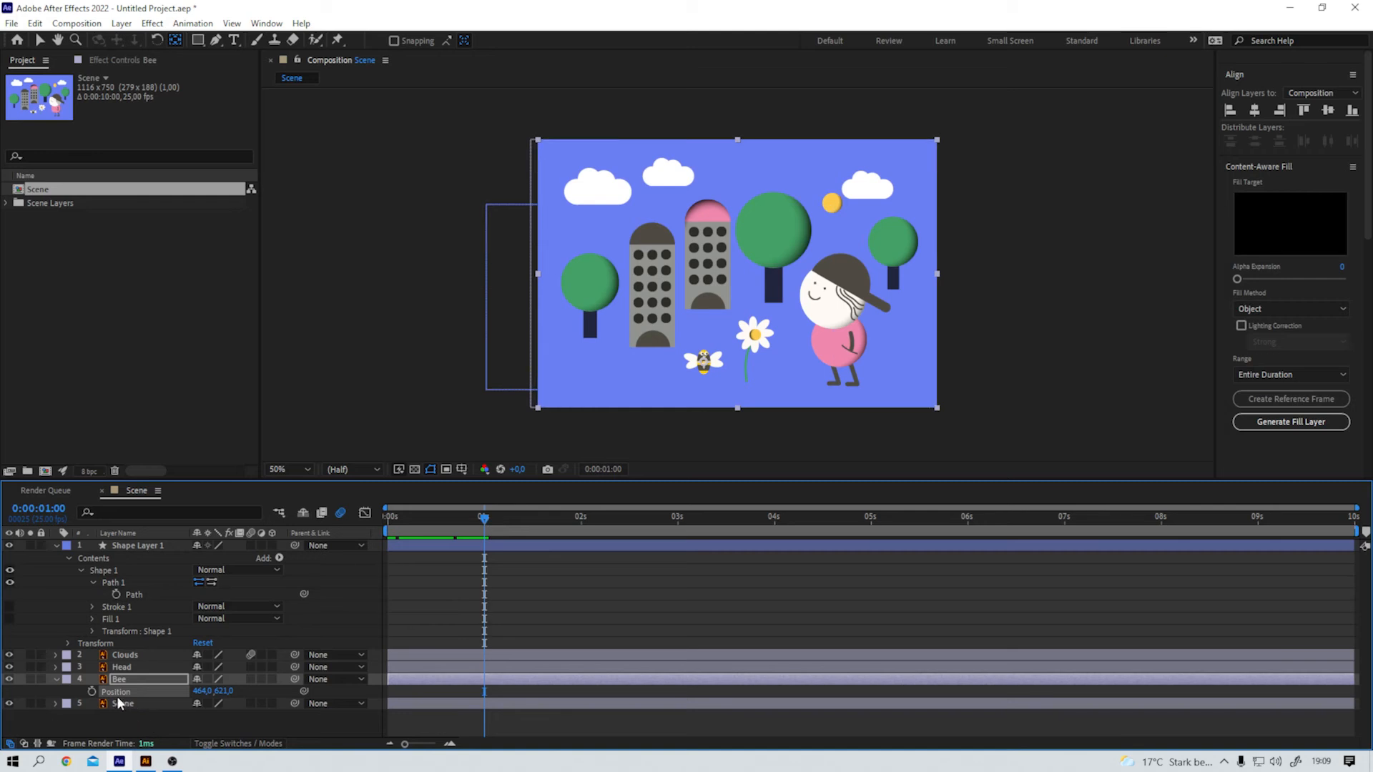
key(ctrl+v)
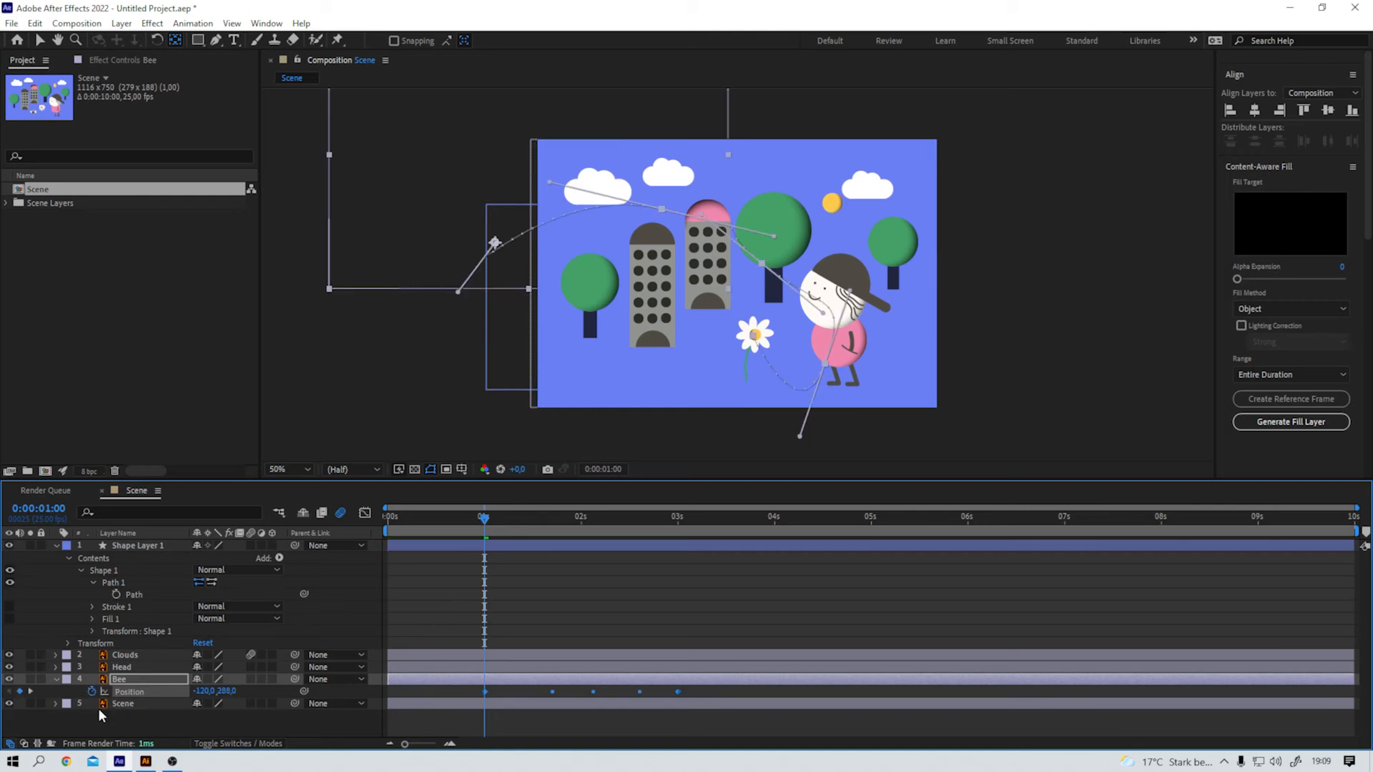
click(56, 546)
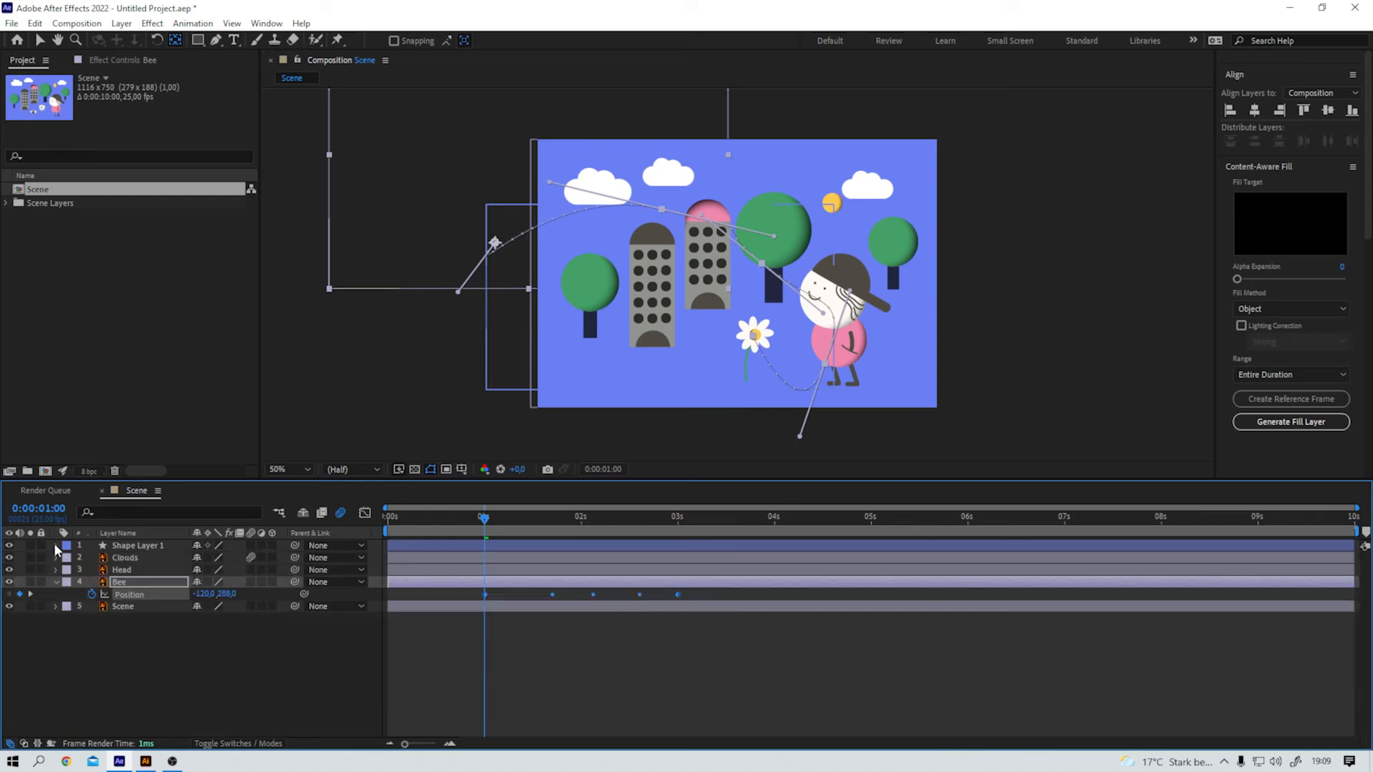
Step: Play back the bee's flight from near the start and scrub through its motion
drag(494, 531, 409, 528)
key(space)
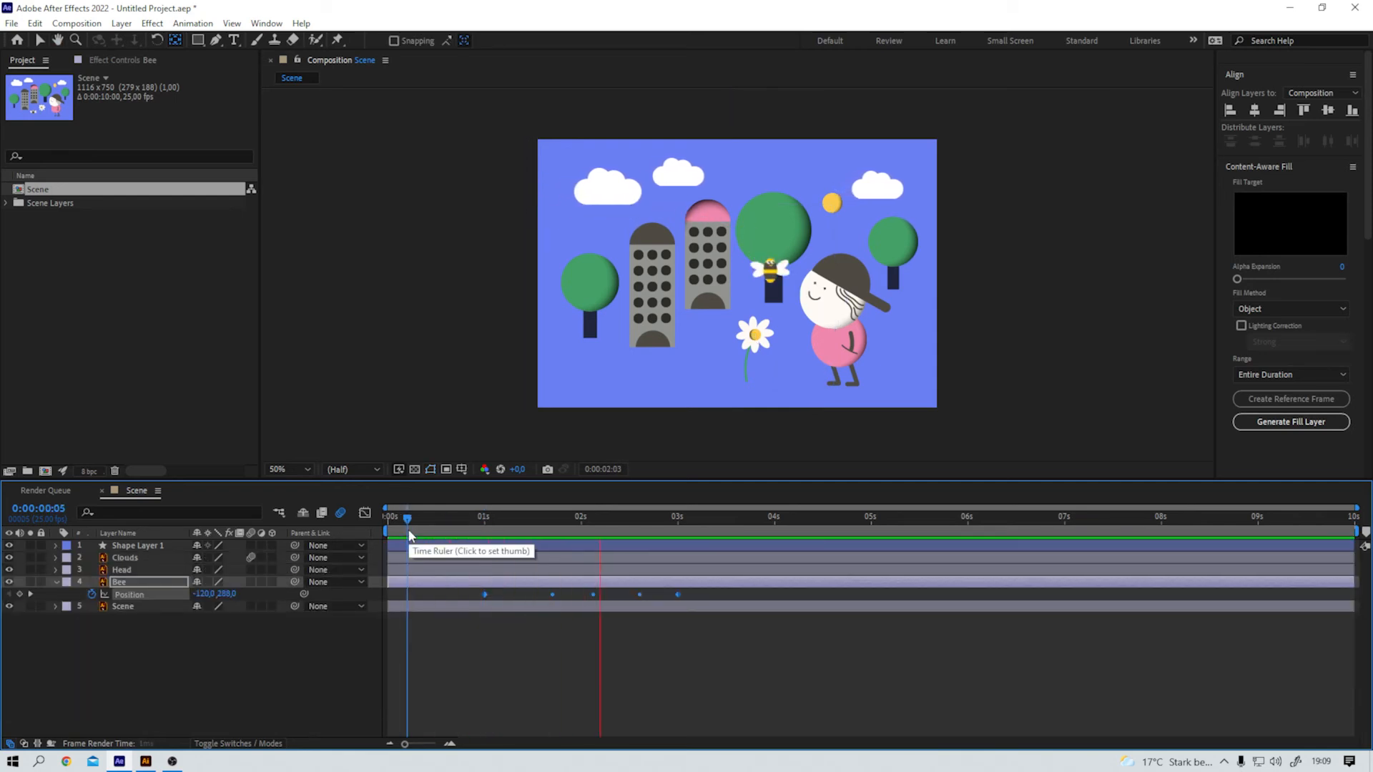
key(space)
drag(709, 518, 535, 518)
Step: Extend the bee's flight so its last Position keyframe falls at about 4 seconds, and play it back
drag(678, 595, 772, 603)
click(469, 530)
key(space)
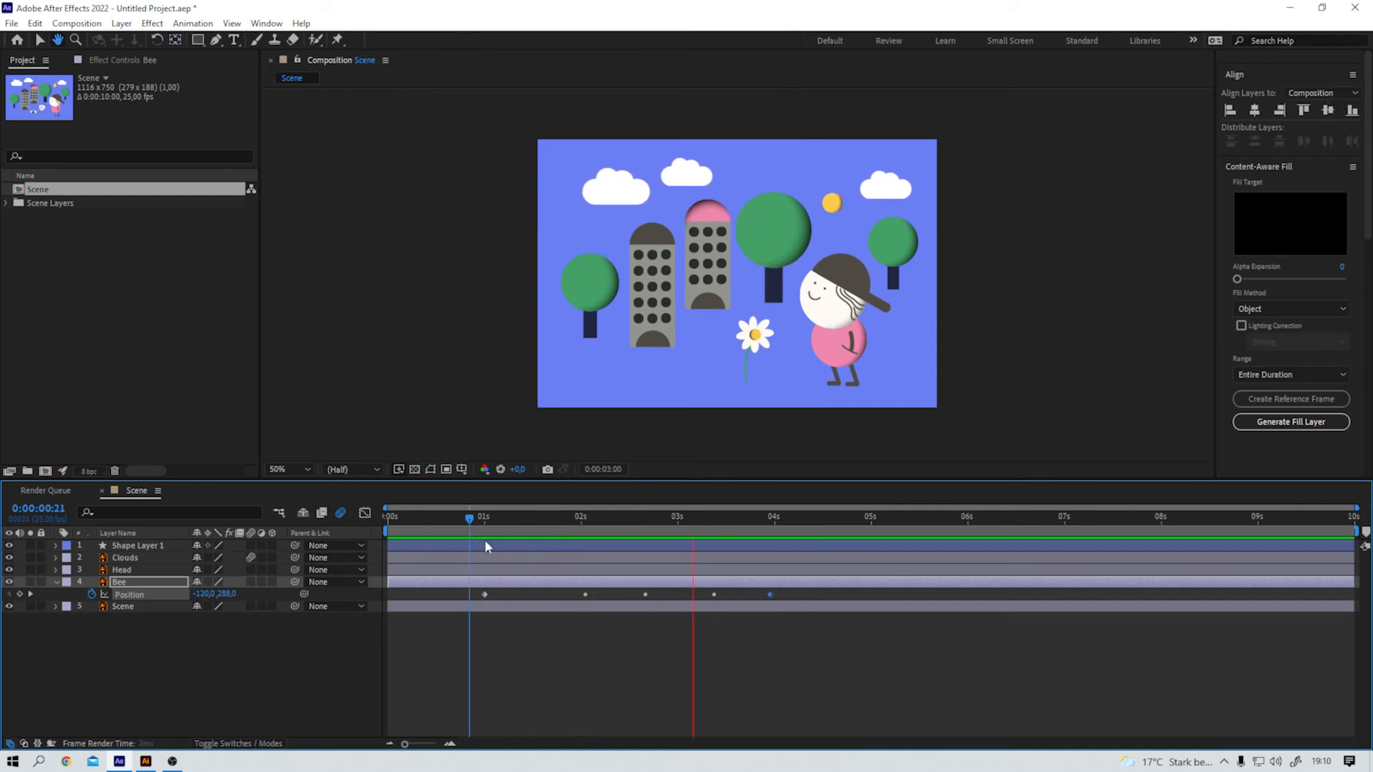
key(space)
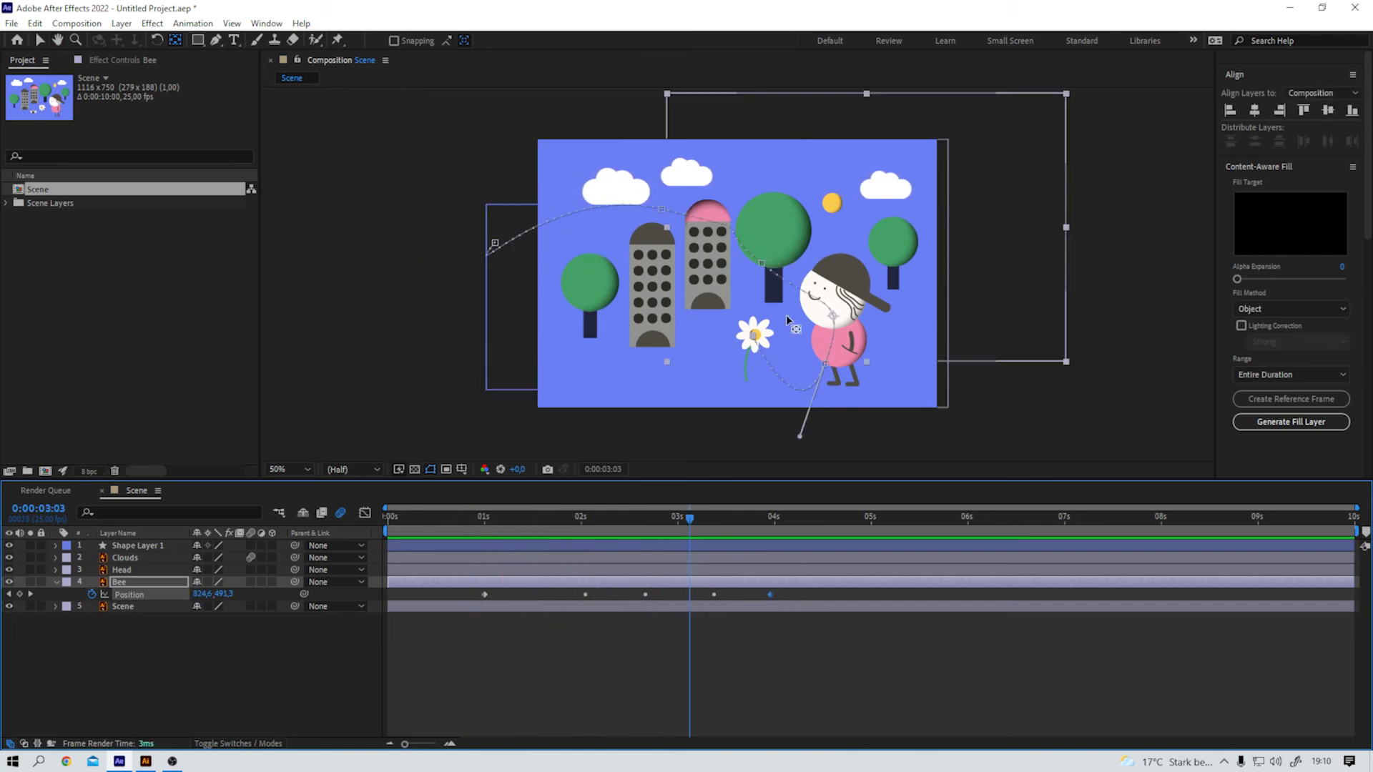
Step: Move the Bee layer above the Clouds layer and preview the bee flying in front of the character
click(56, 583)
drag(118, 585, 132, 559)
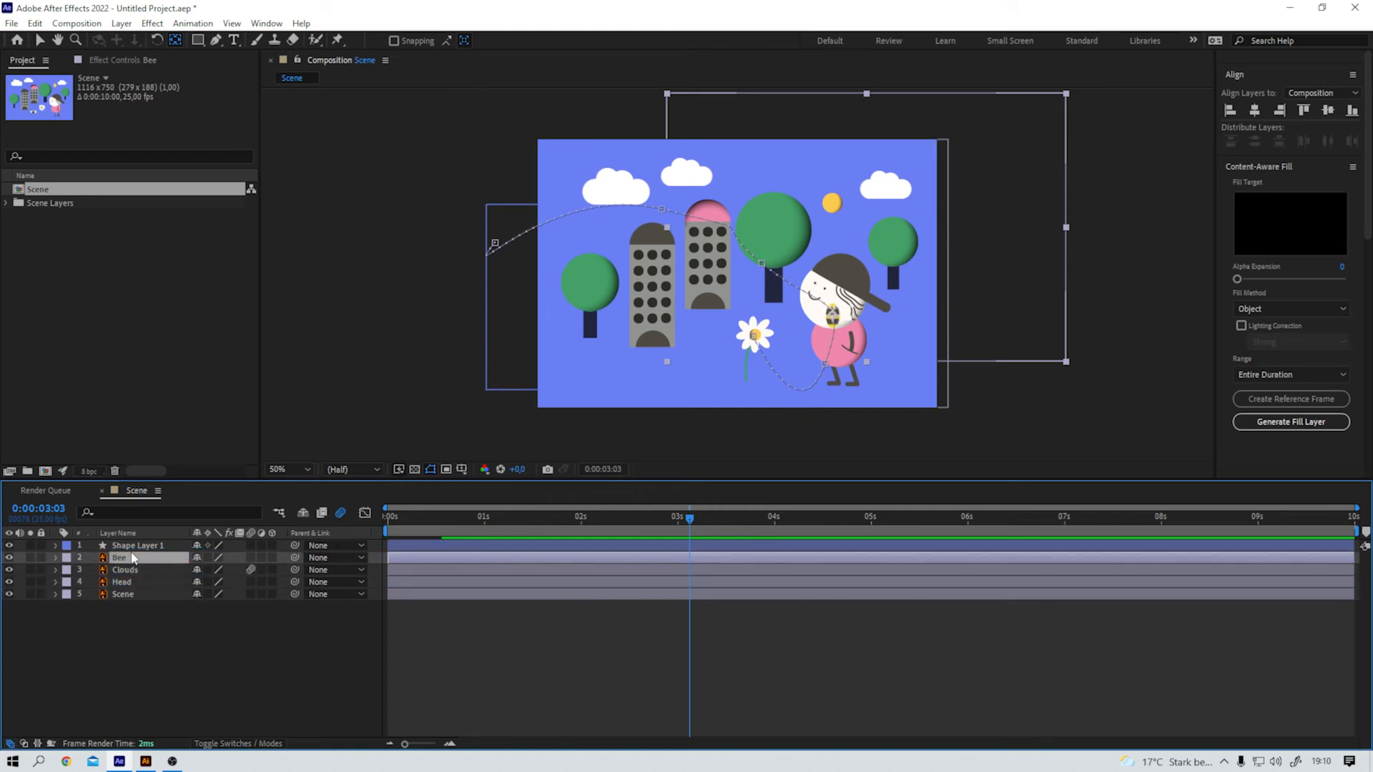
drag(693, 520, 400, 519)
key(space)
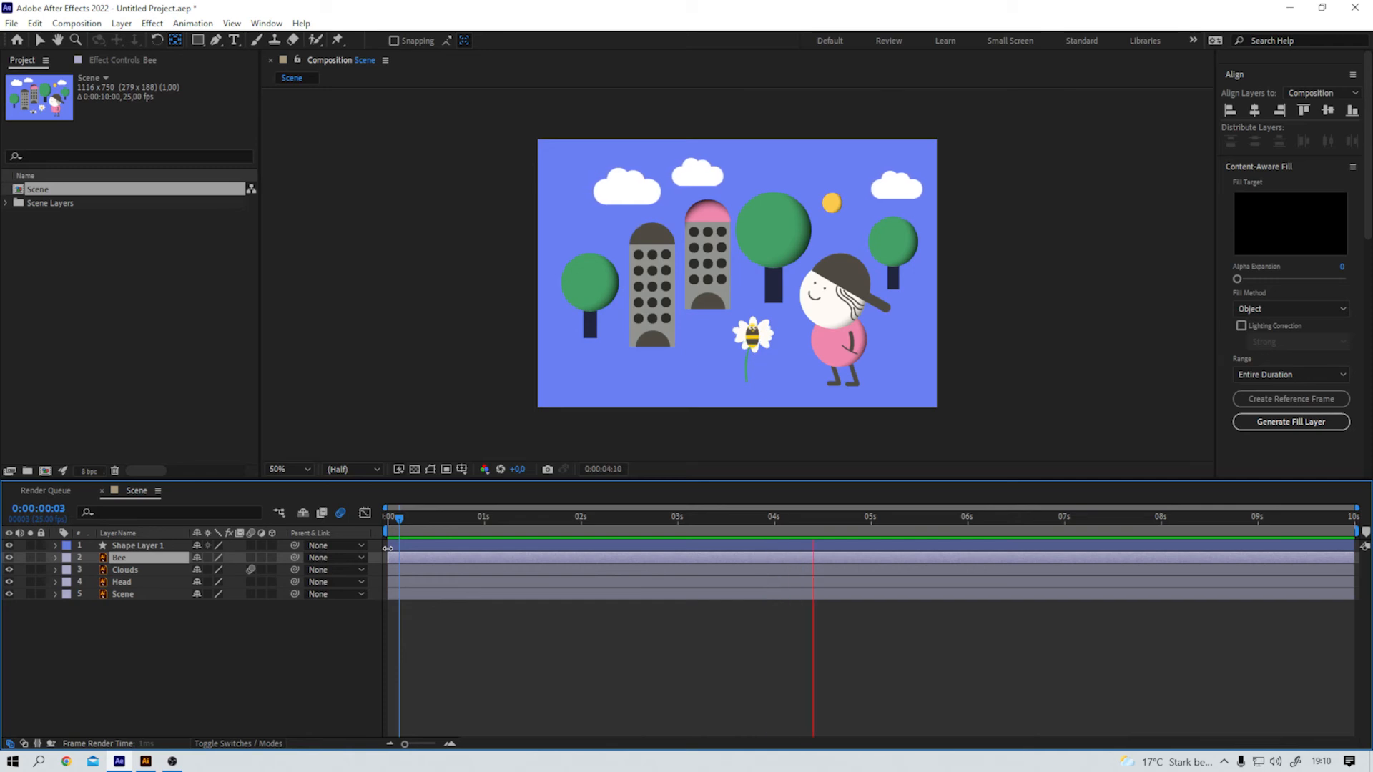
key(space)
drag(783, 518, 739, 520)
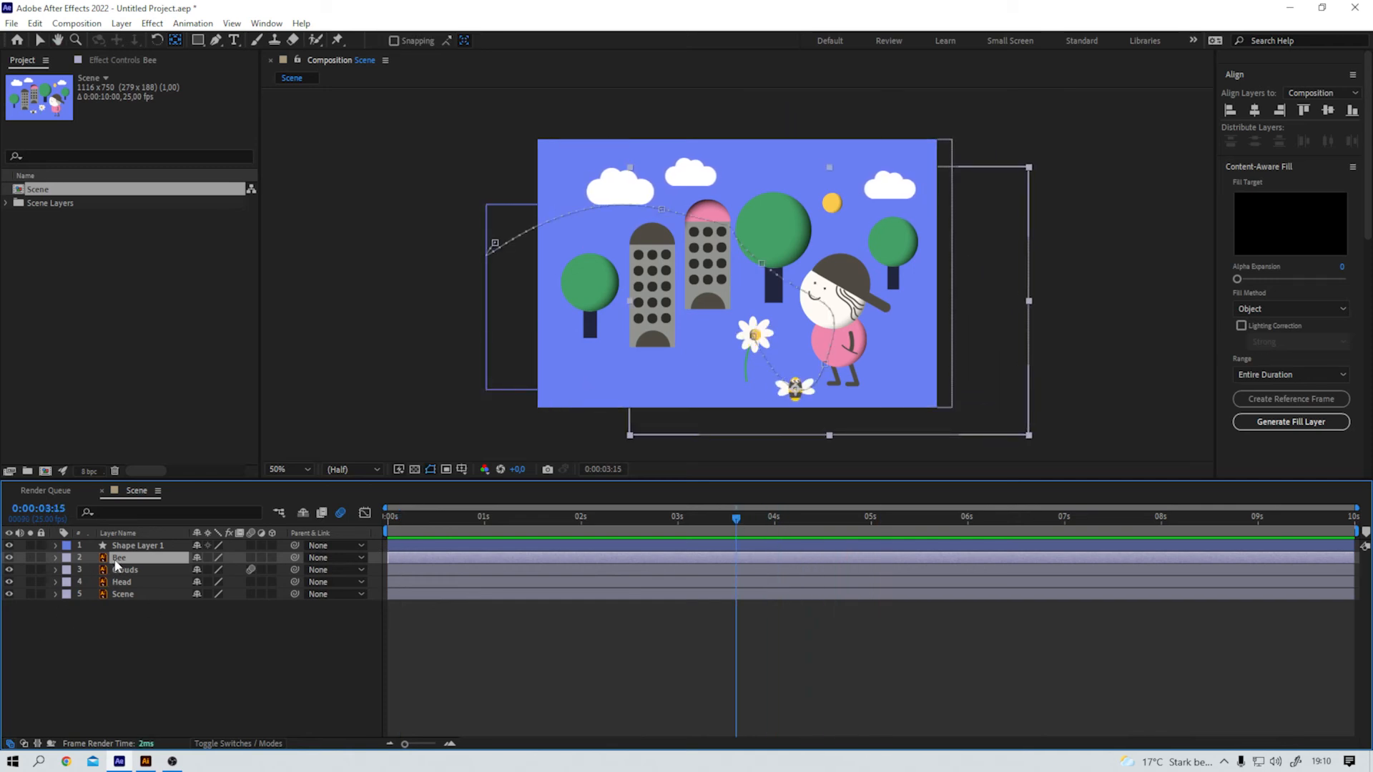
Step: Apply Easy Ease to the Bee layer's last Position keyframe and preview the bee's landing on the flower
key(p)
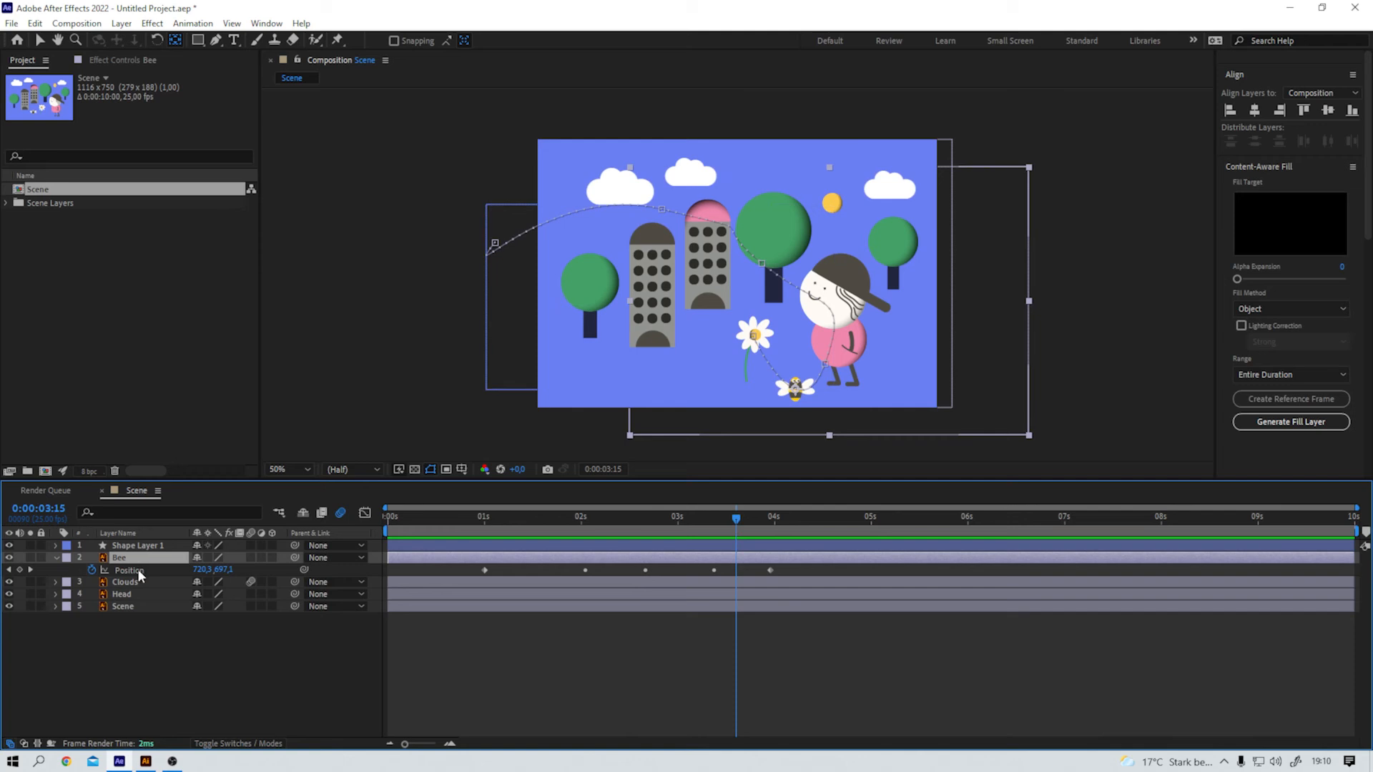
click(798, 576)
click(760, 572)
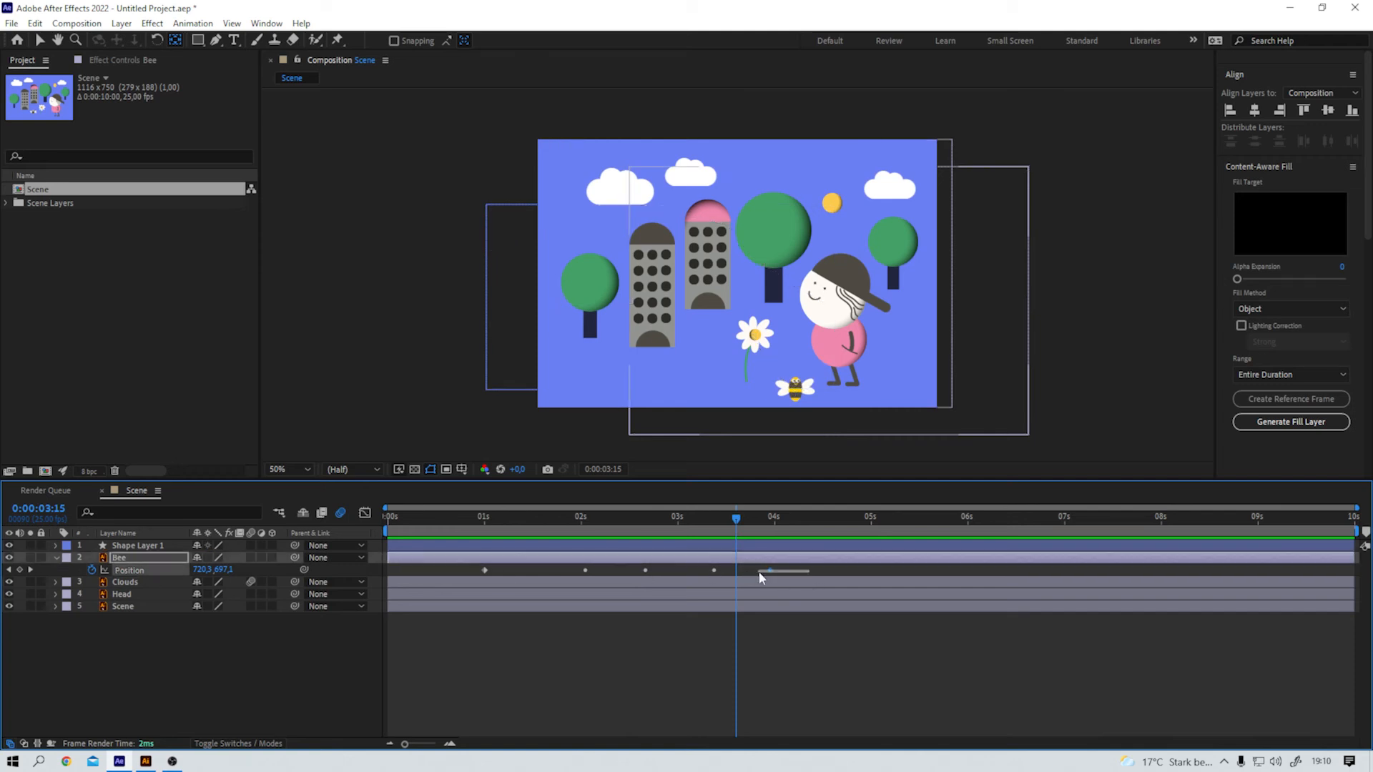
key(F9)
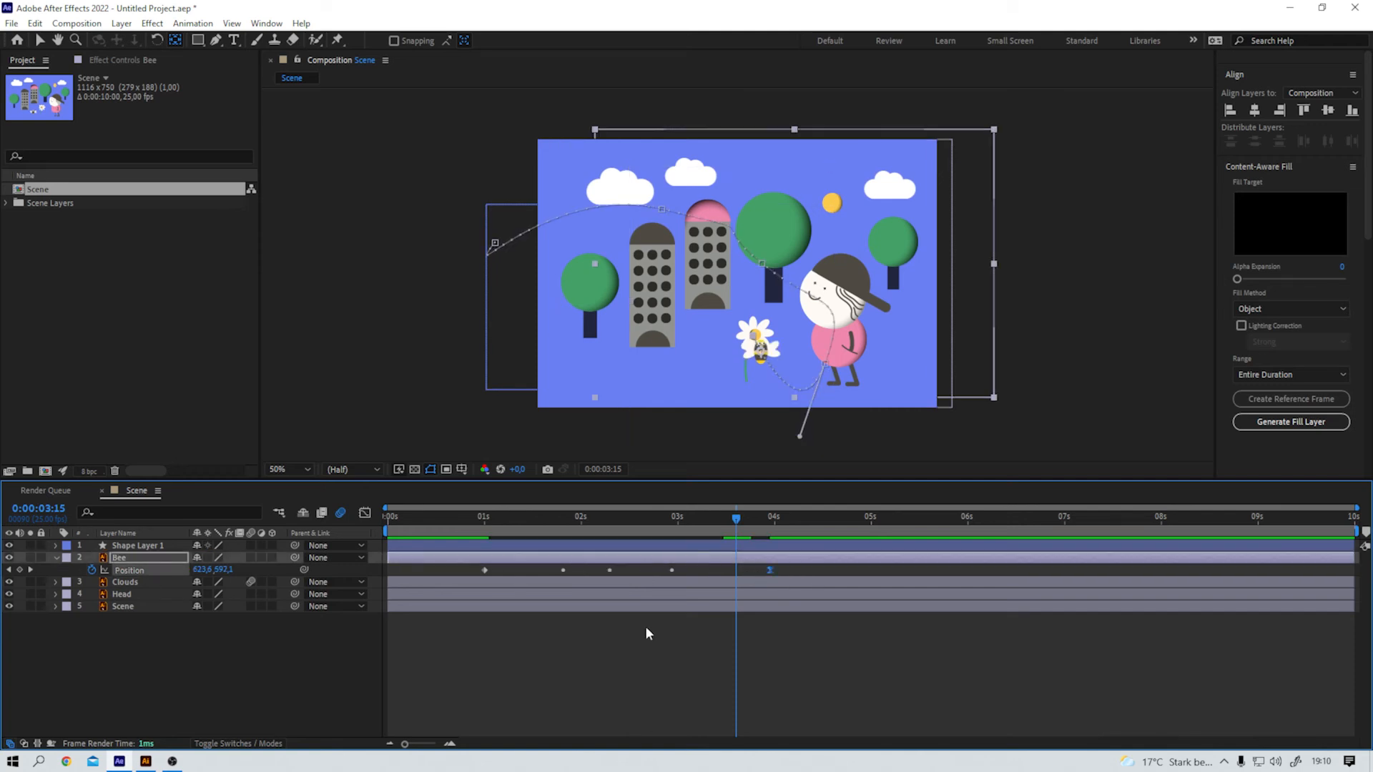
click(539, 517)
key(space)
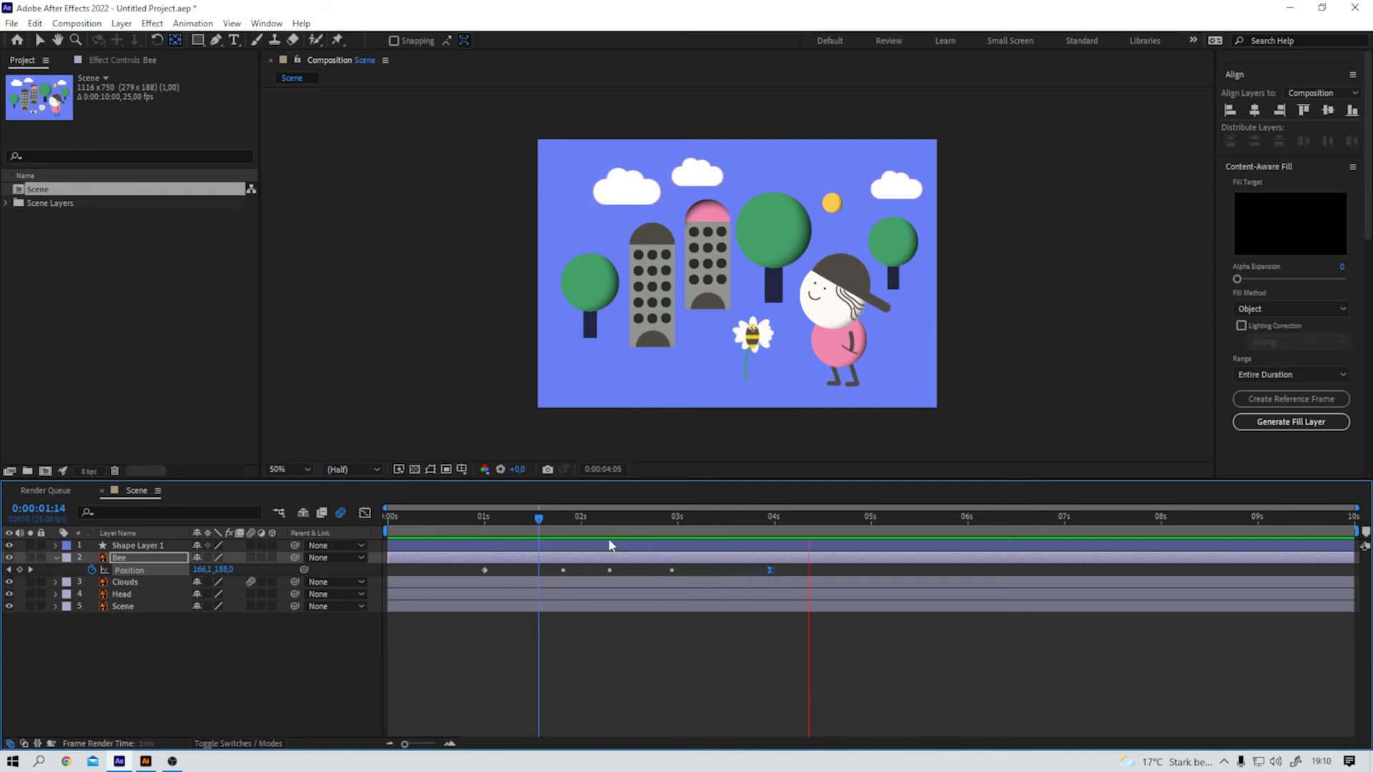
Step: Collapse the Bee layer's properties and set the current time to 0:00:03:12, shortly before the bee lands on the flower
key(space)
click(55, 557)
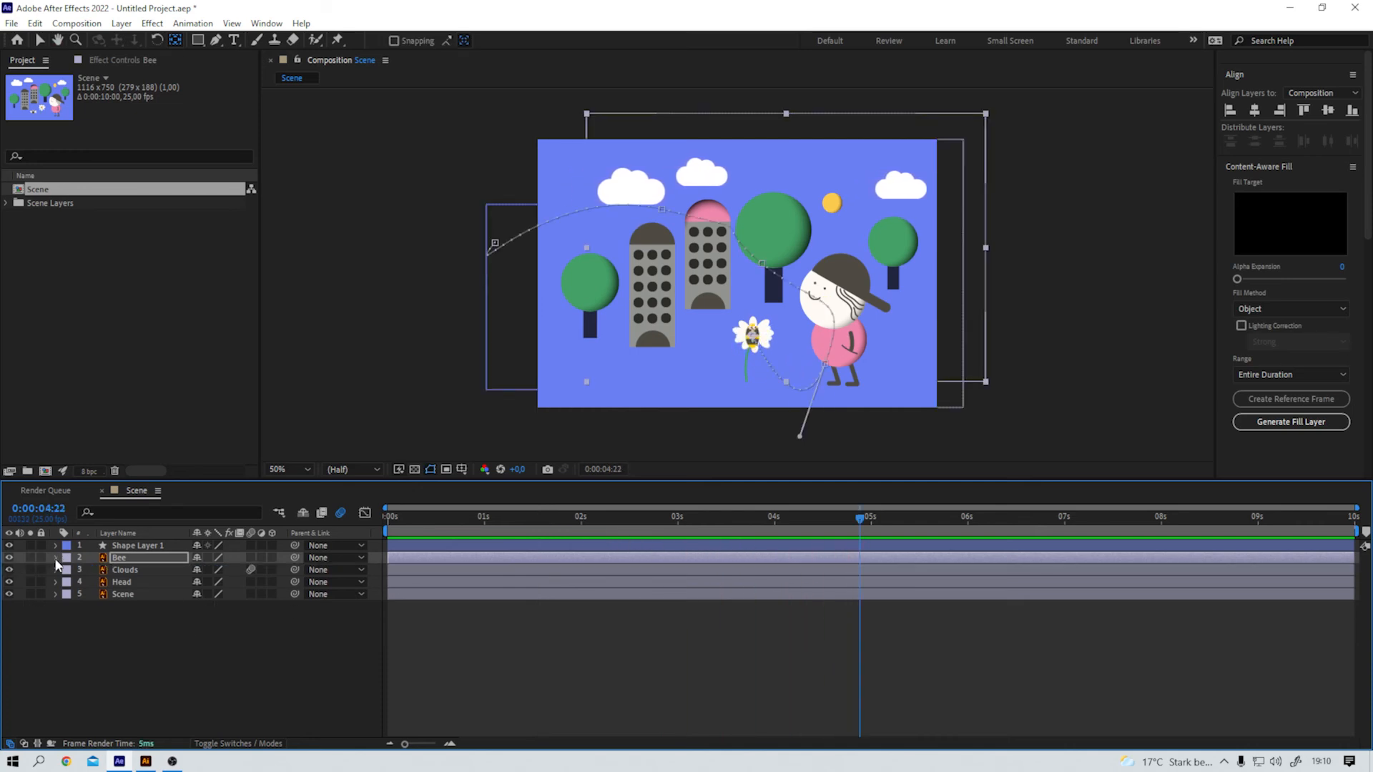
drag(797, 517, 724, 534)
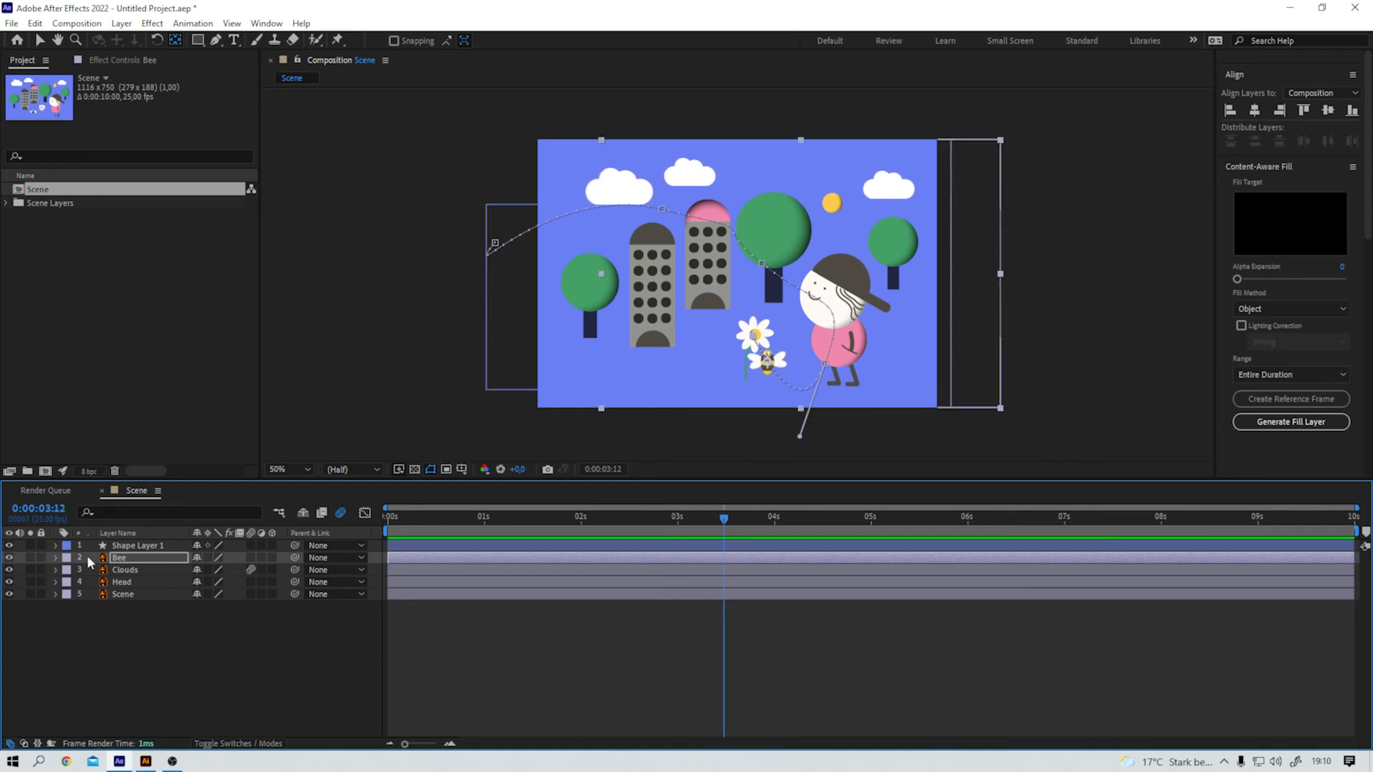
Step: Show the Head layer's Rotation property and move the layer's anchor point to the character's neck
click(128, 582)
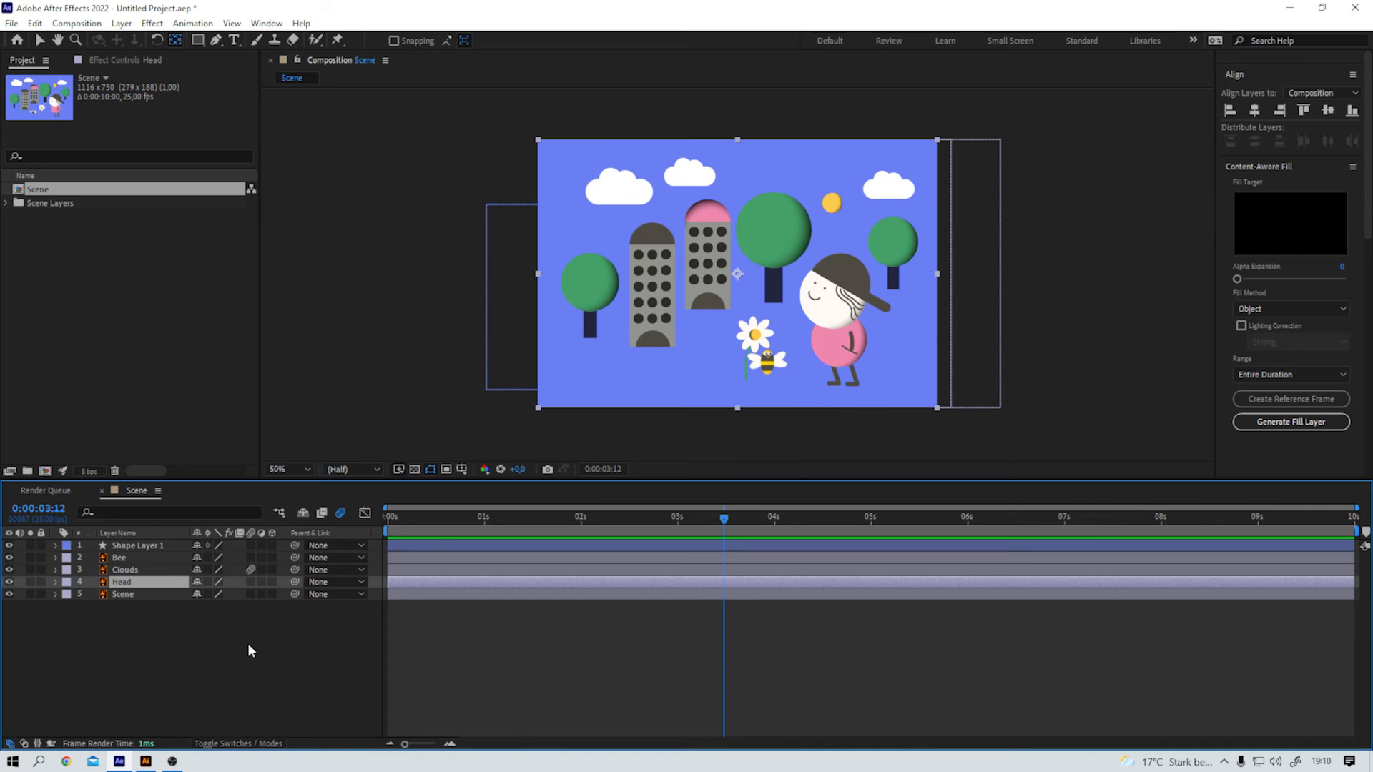
key(t)
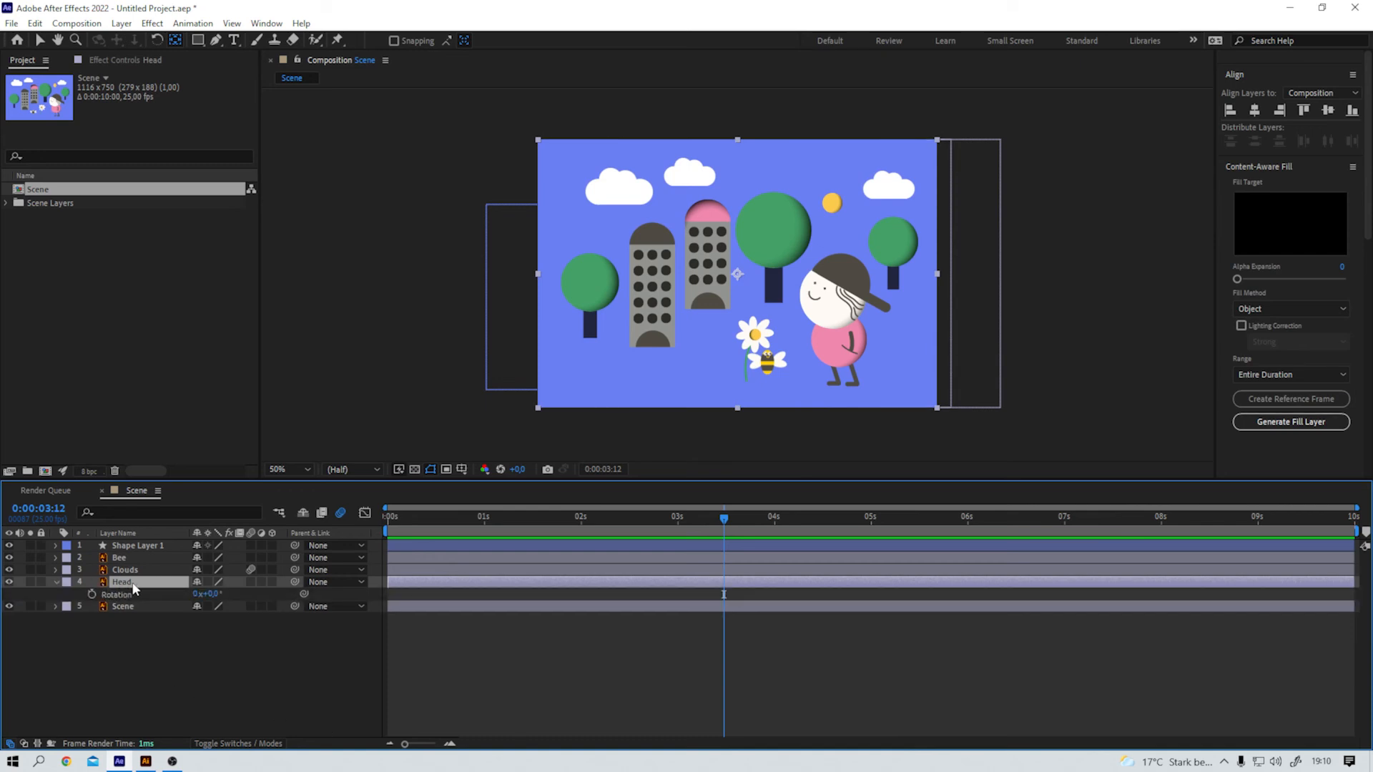
click(737, 277)
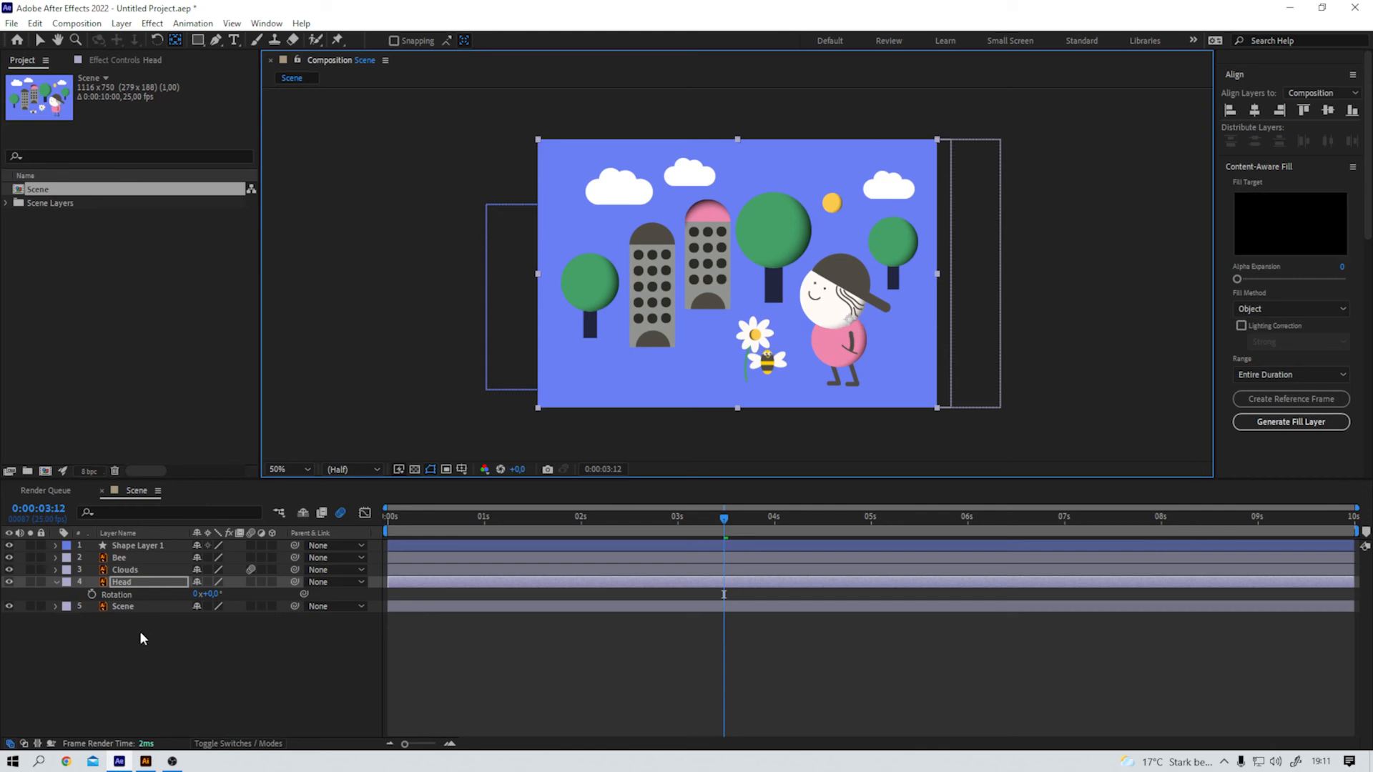
Step: Keyframe the Head layer's Rotation from 0° at 0:00:03:12 to -28° at 0:00:04:07, apply Easy Ease to both keyframes, and preview the nod
click(725, 520)
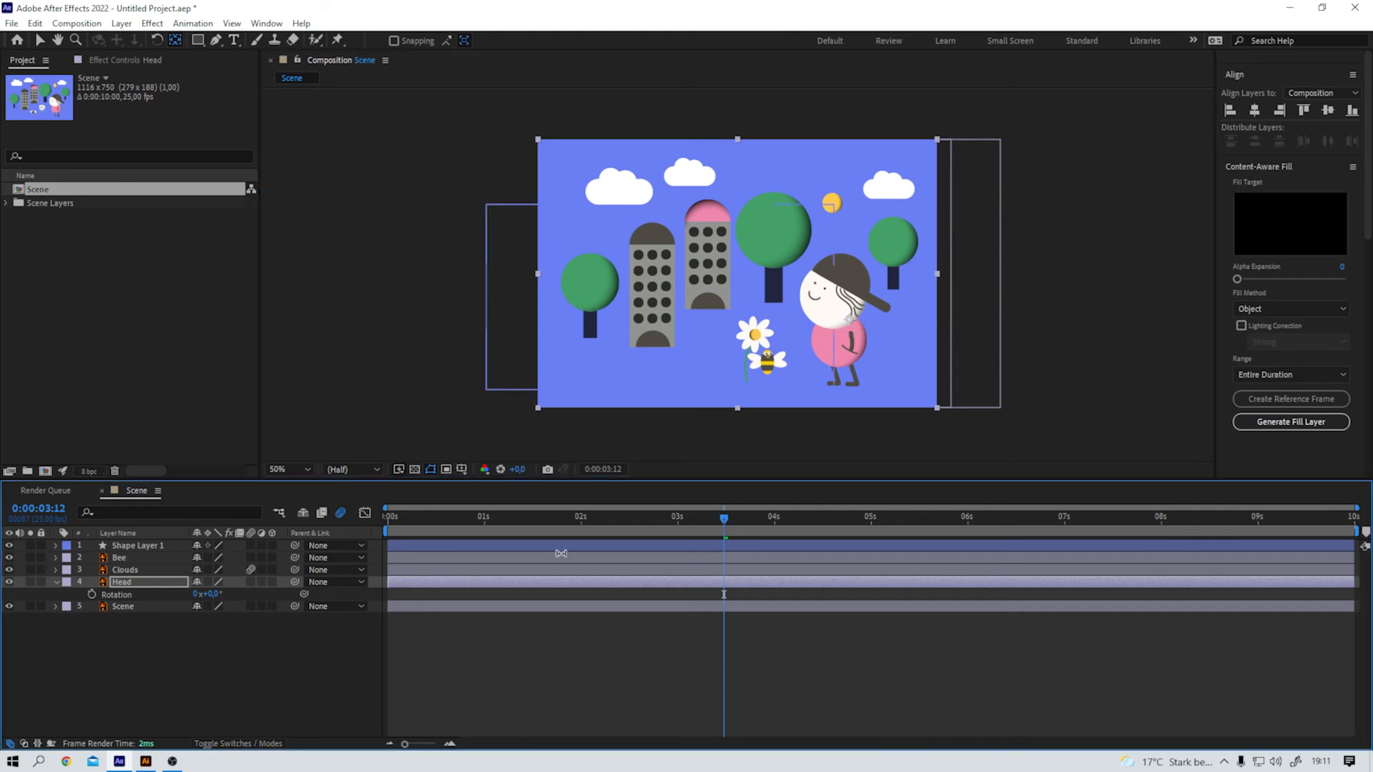
click(92, 595)
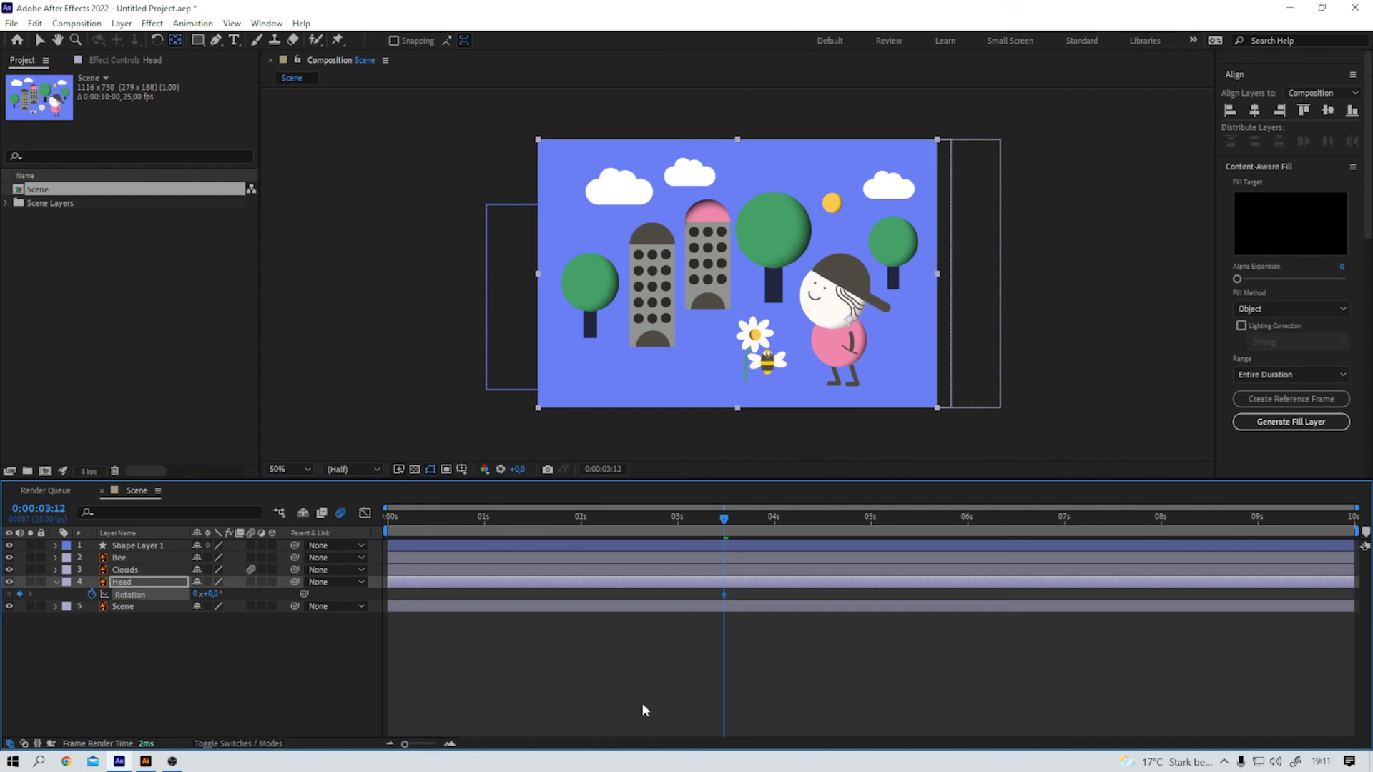
drag(723, 520, 802, 520)
mouse_move(209, 594)
mouse_down()
mouse_move(226, 594)
mouse_move(201, 598)
mouse_up()
drag(824, 589, 705, 603)
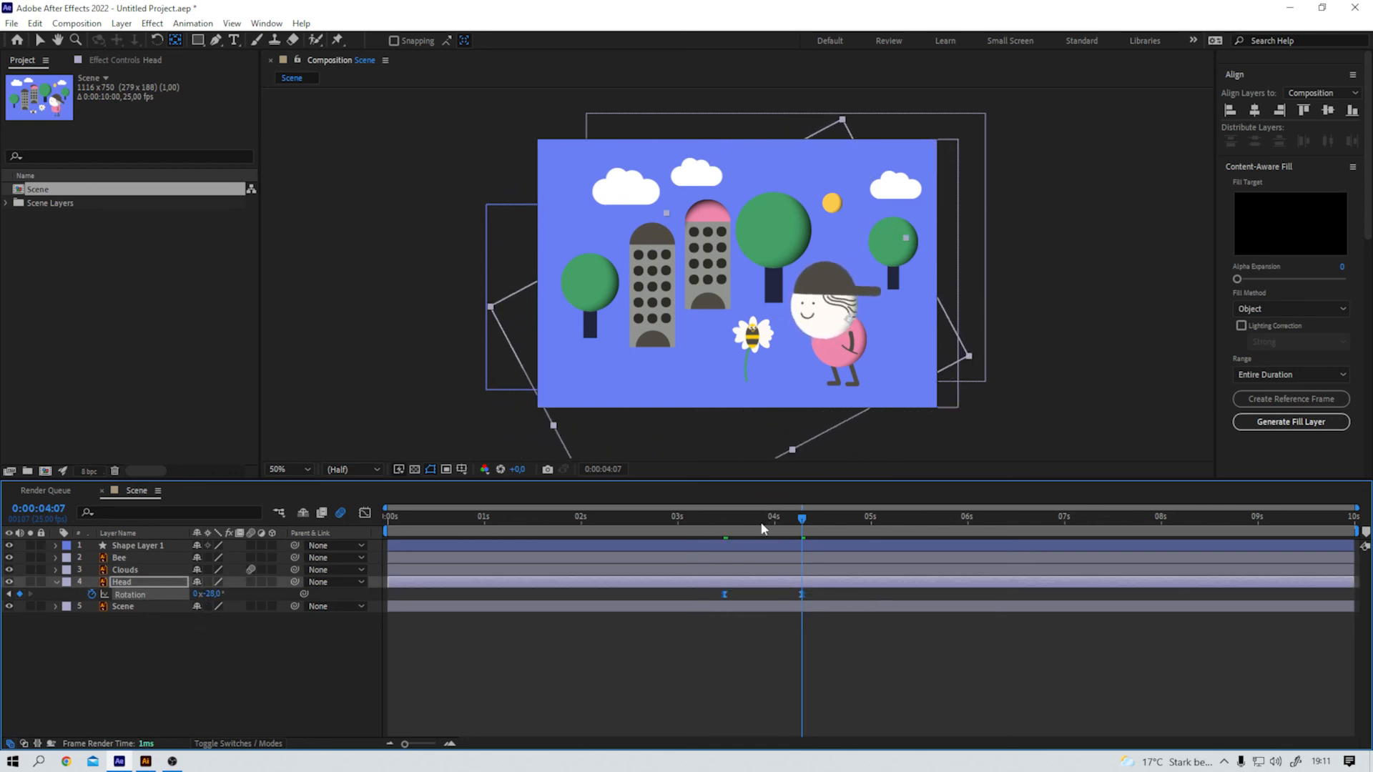
key(Home)
key(space)
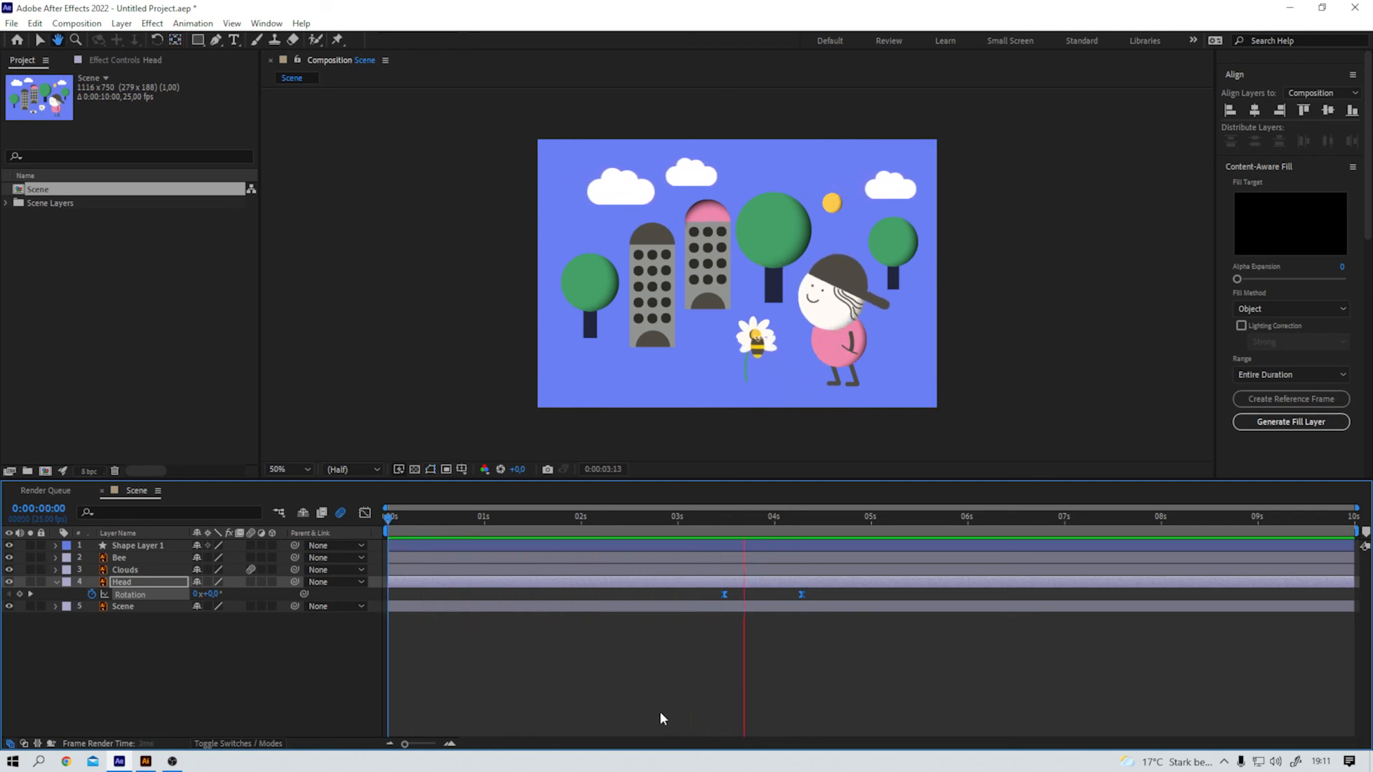
key(space)
Step: Enable motion blur on the Bee layer, keeping it on for Clouds, and play the animation from the start
click(251, 558)
click(251, 570)
key(space)
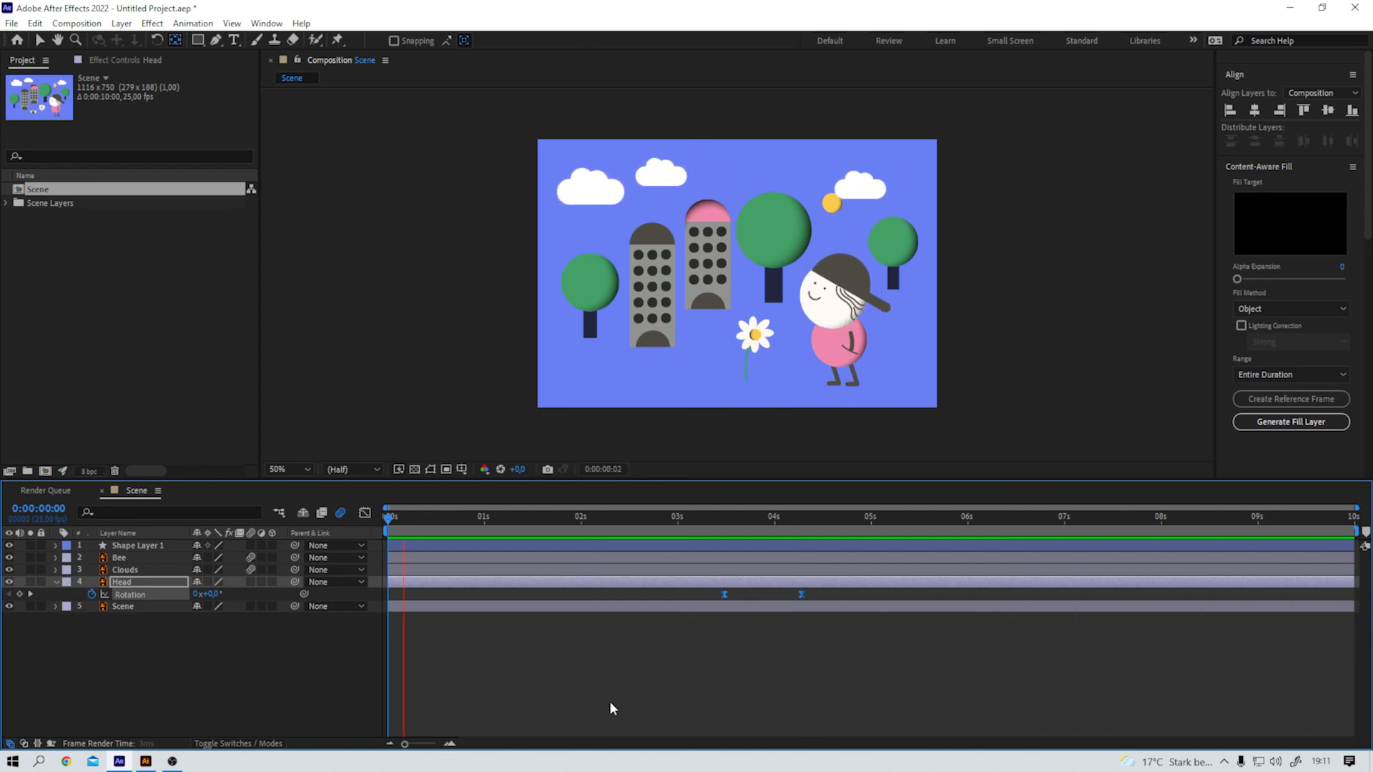
key(space)
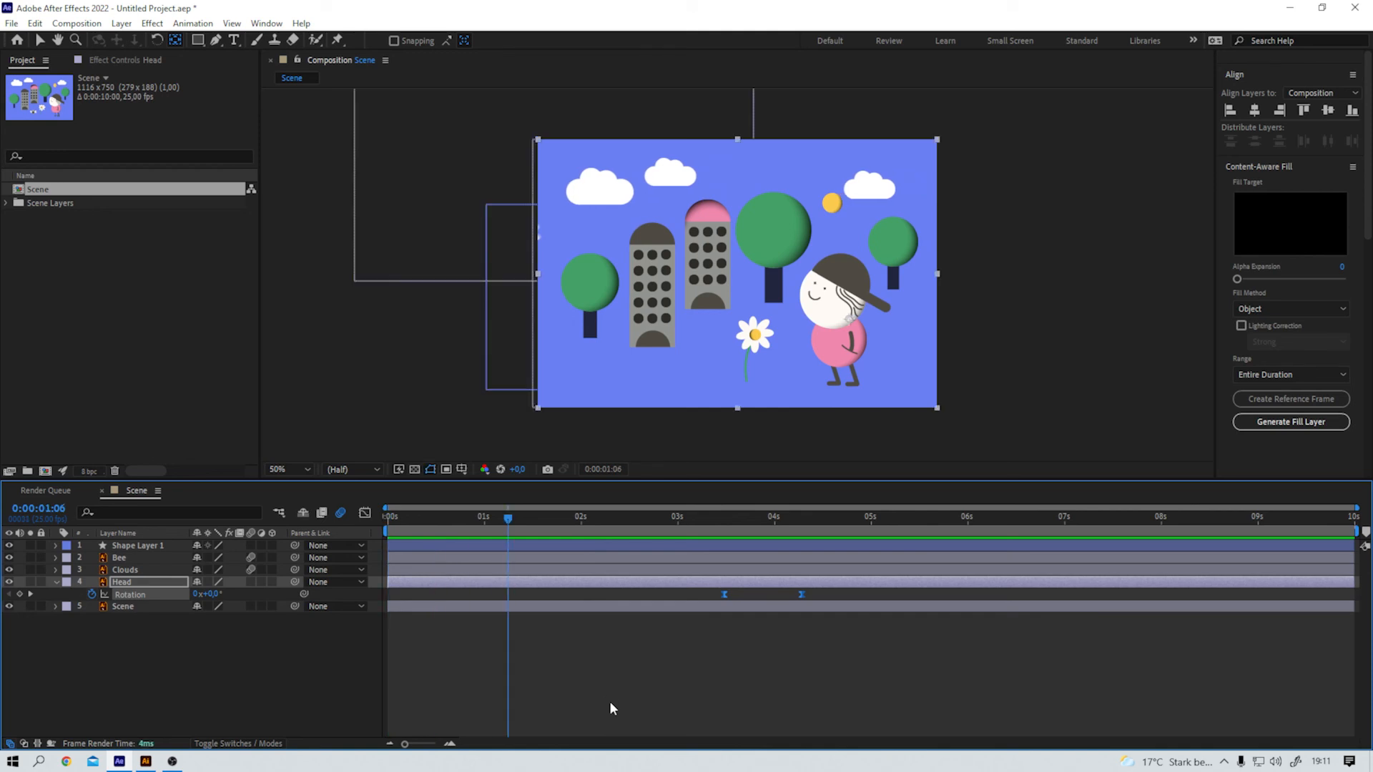